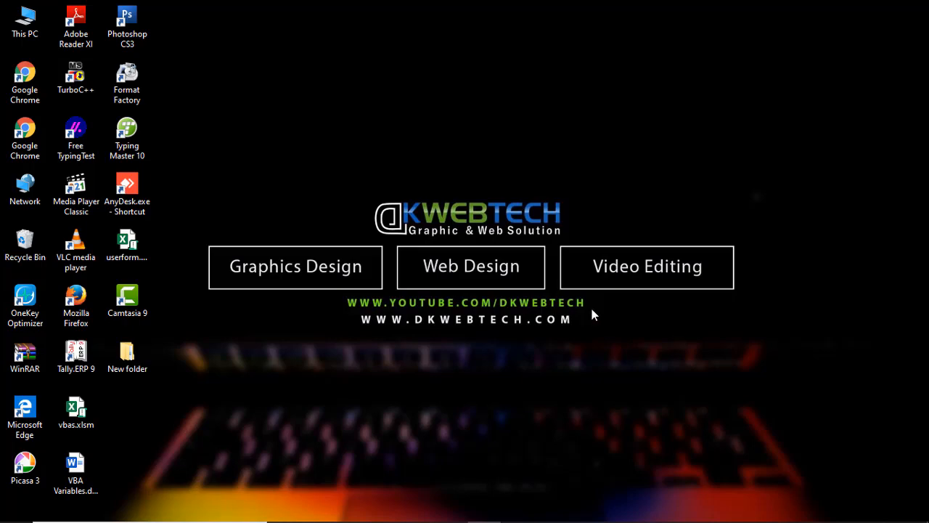
Launch Tally.ERP 9, get past the startup licensing screen and stay in the Gateway of Tally without quitting
double_click(76, 354)
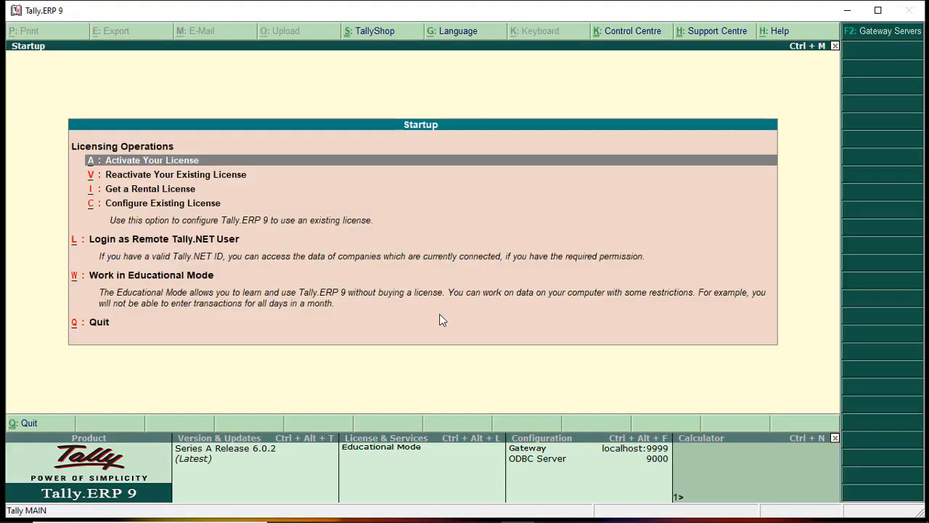
key(Escape)
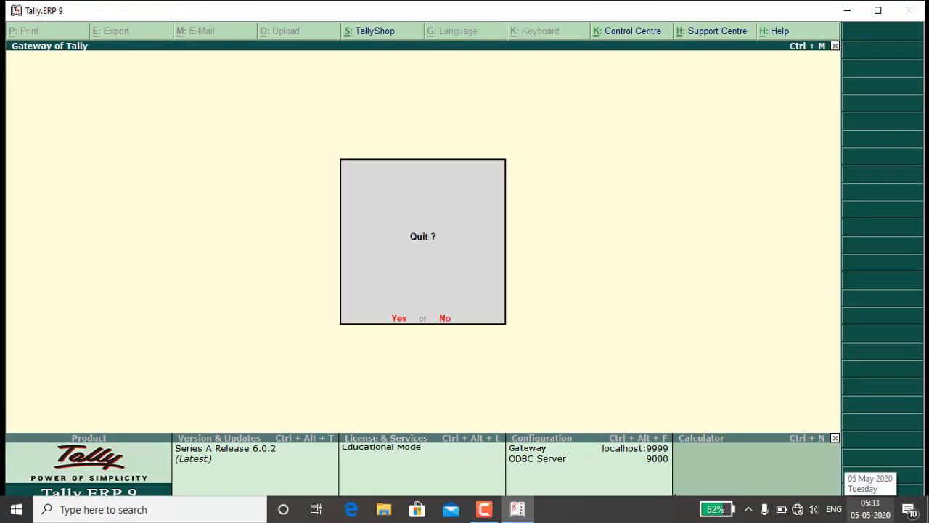
key(n)
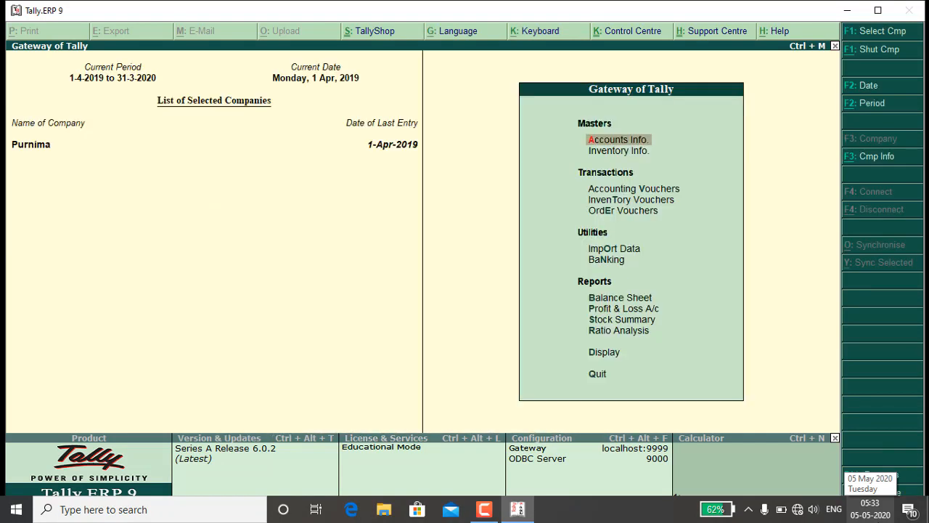
Select Sohan Traders from the list of companies as the working company
key(F1)
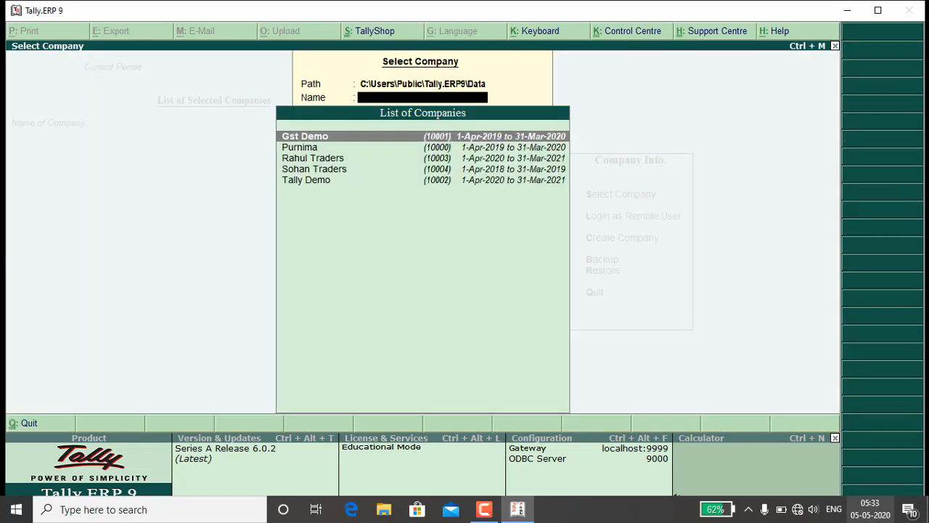
key(Down)
key(Down)
key(Down)
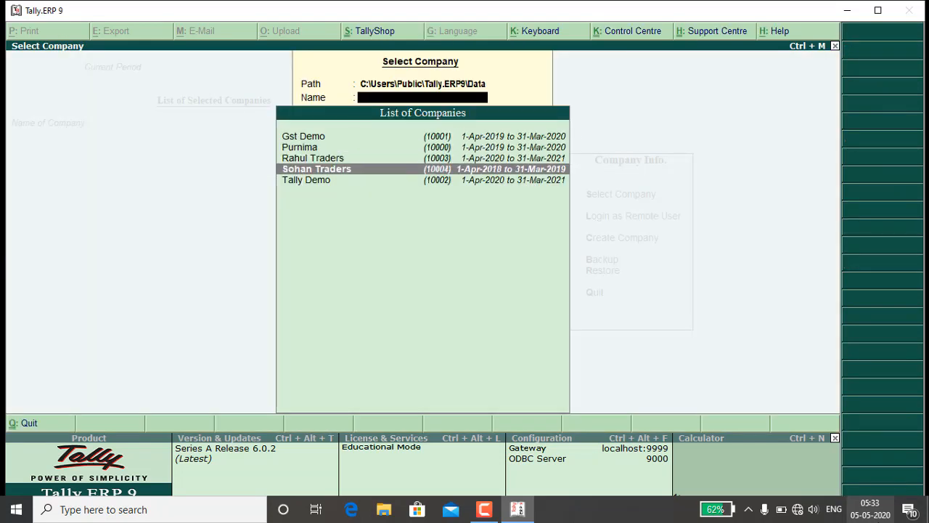
key(Return)
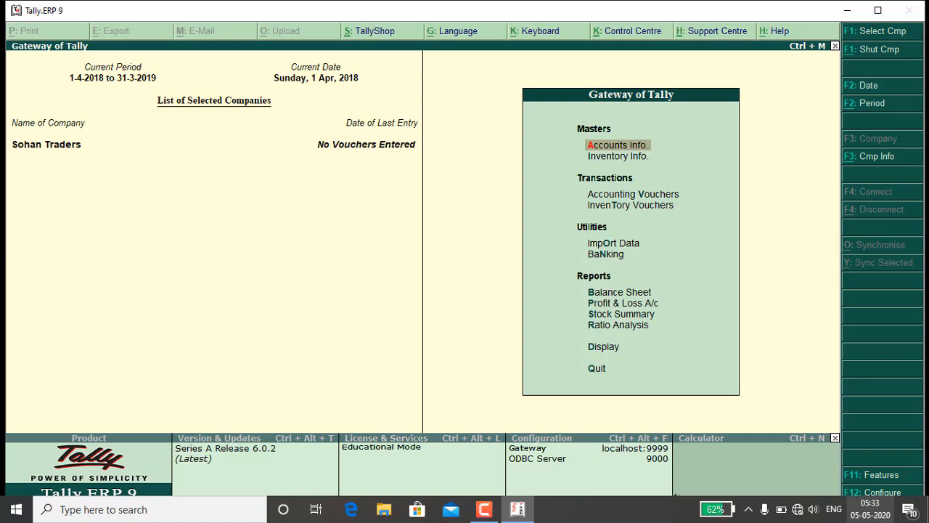
Go to Inventory Info. and open the Inventory Features of the company's feature settings
key(Down)
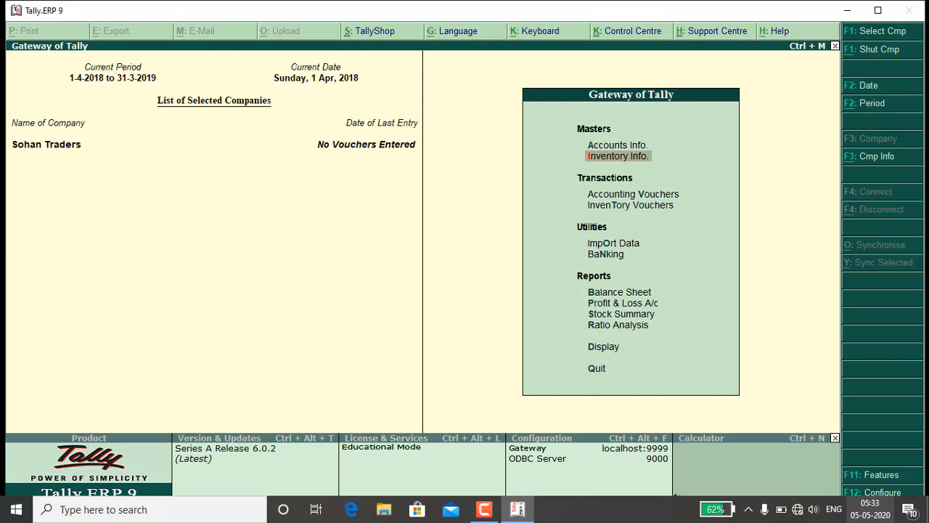
key(Return)
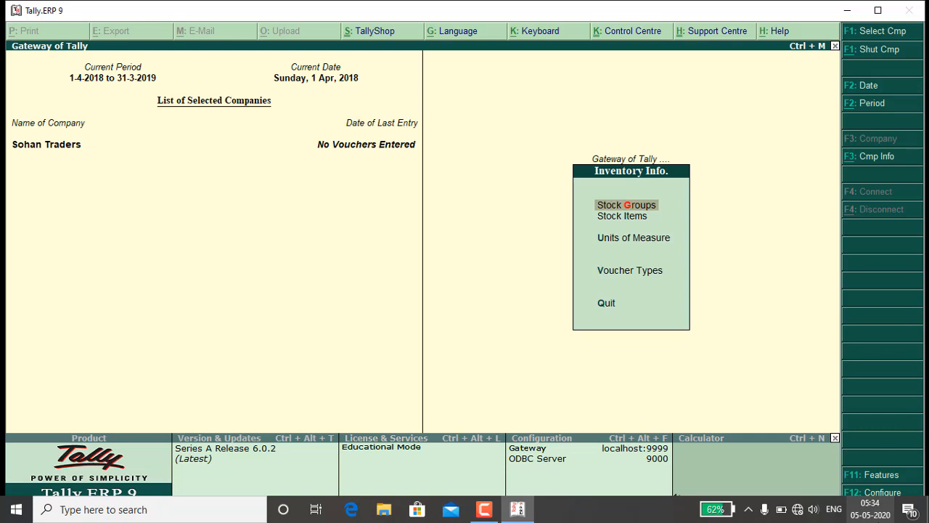
key(F11)
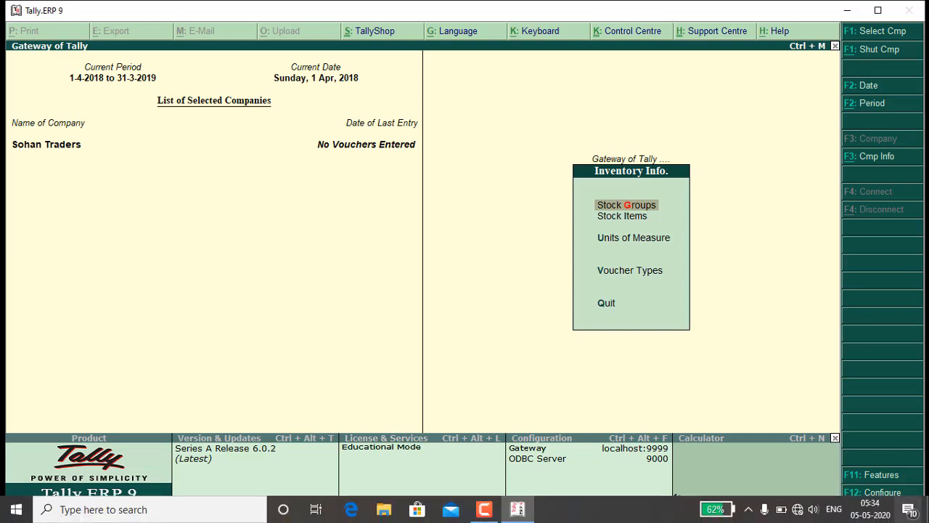
key(F11)
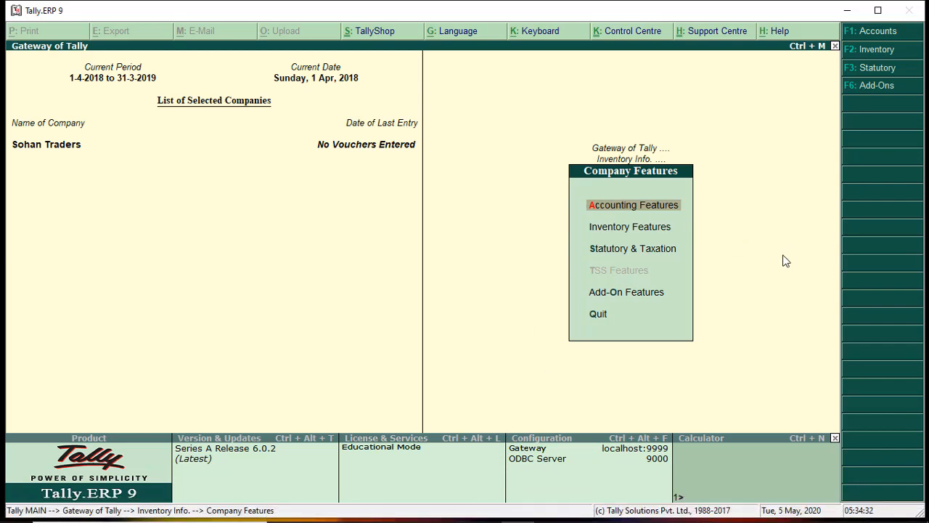
key(Down)
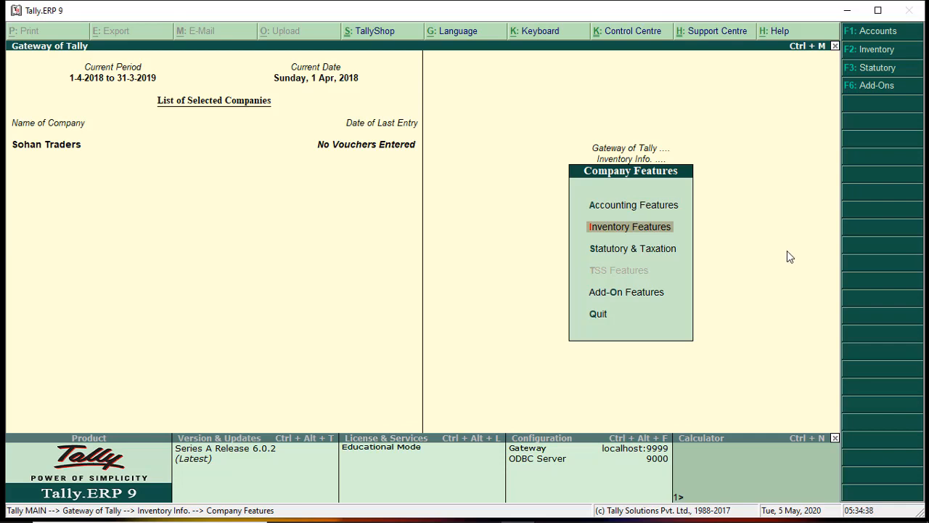
key(F2)
key(Return)
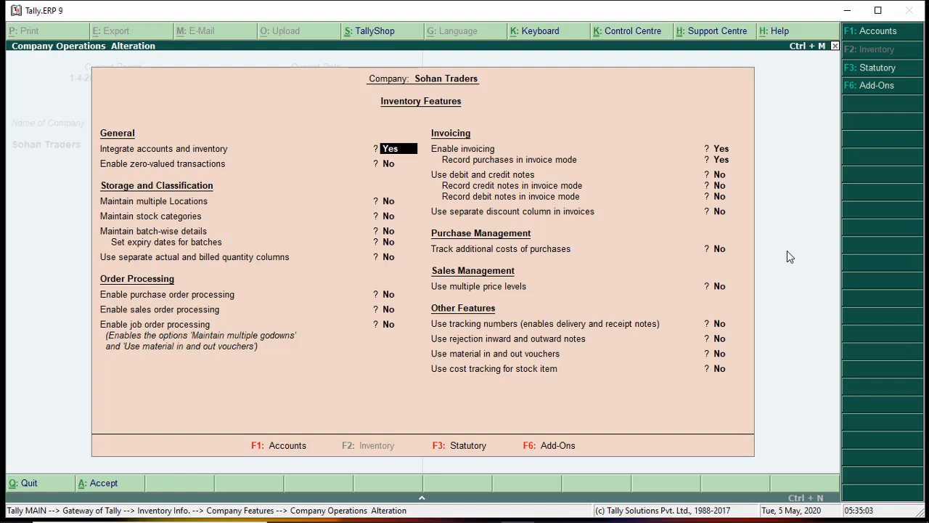
Set "Enable job order processing" to Yes, leaving the preceding inventory options as they are
key(Return)
key(Return)
key(Return)
key(Return)
key(Return)
key(Return)
key(Return)
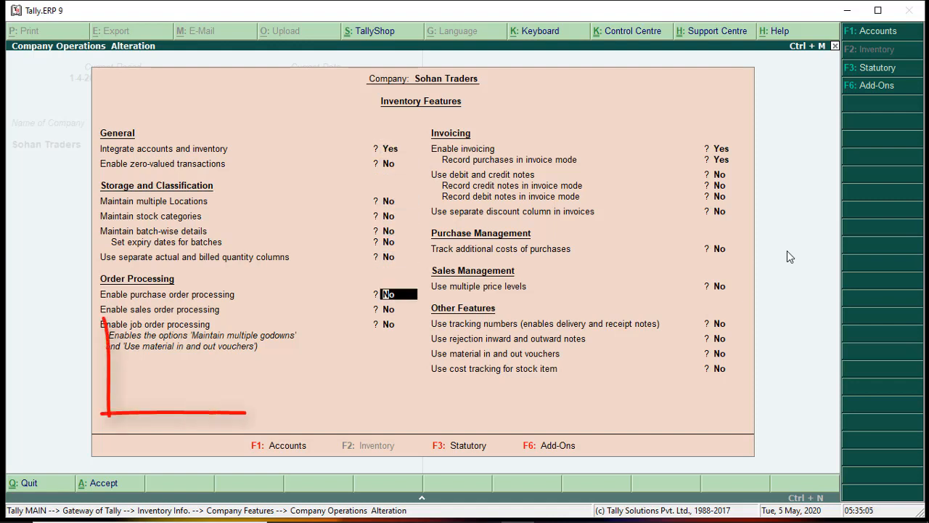
key(Return)
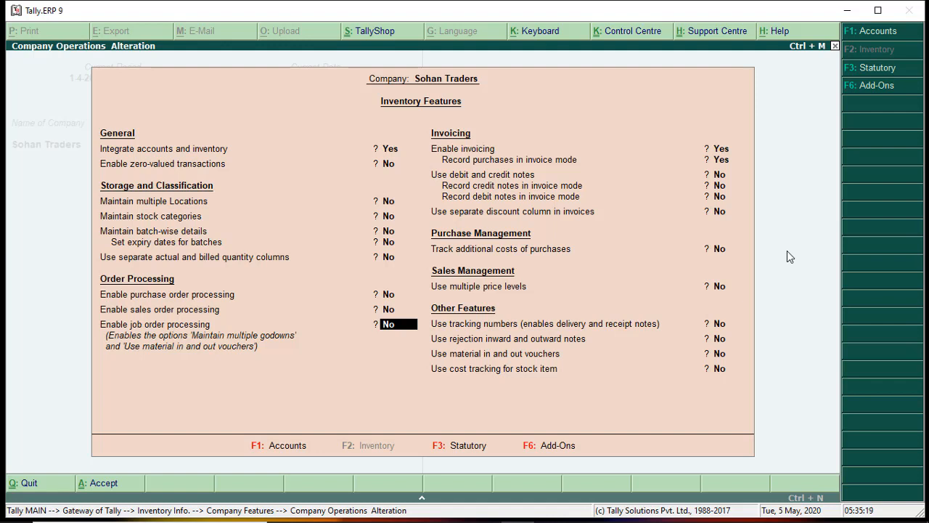
text(yes)
key(Return)
Set "Use material in and out vouchers" to Yes, accept the inventory features and return to Inventory Info
key(Return)
key(Return)
key(Return)
key(Return)
key(Return)
key(Return)
key(Return)
key(Return)
text(y)
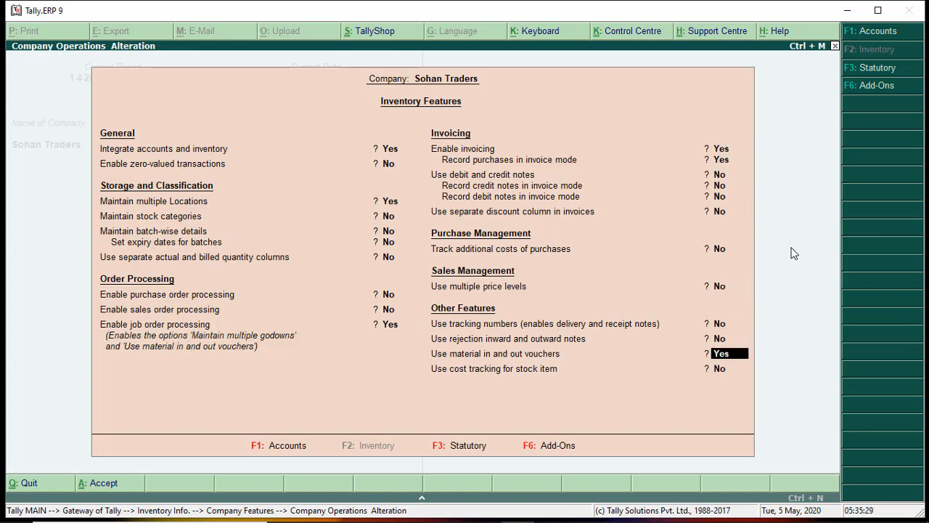
key(Return)
key(Return)
key(y)
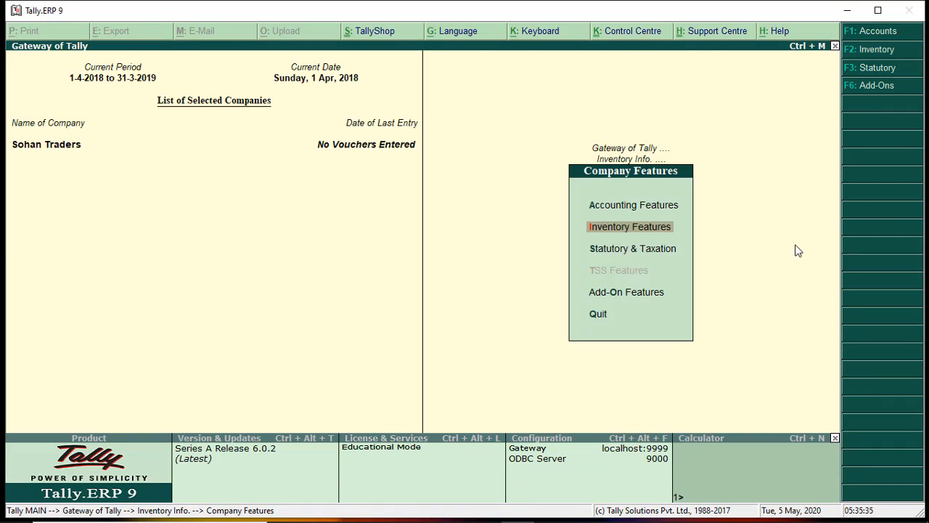
key(Escape)
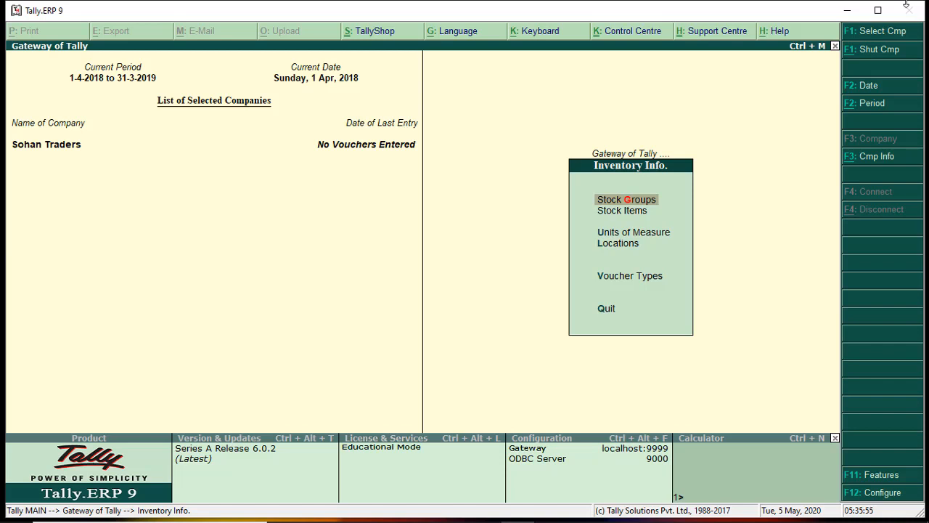
Start creating a single location named Kanpur without an alias
key(Down)
key(Down)
key(Down)
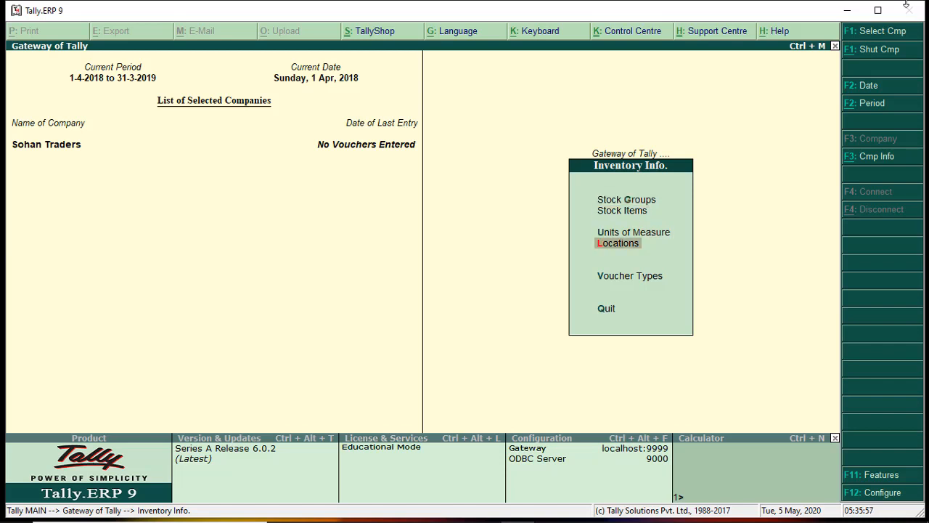
key(Return)
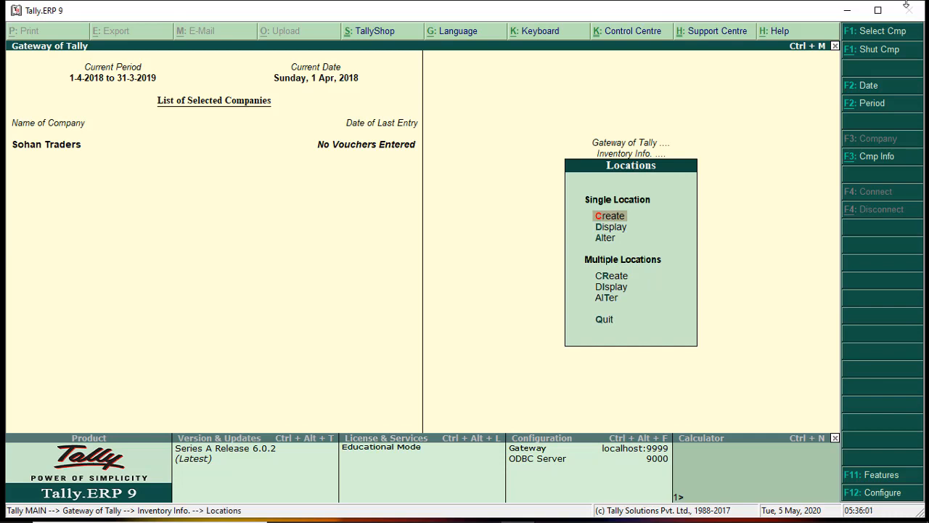
key(Return)
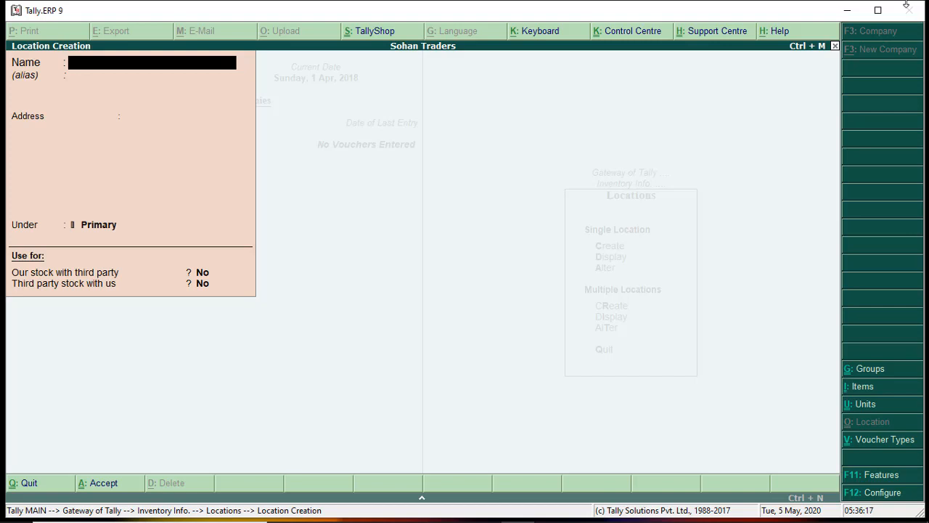
text(Kanpur)
key(Return)
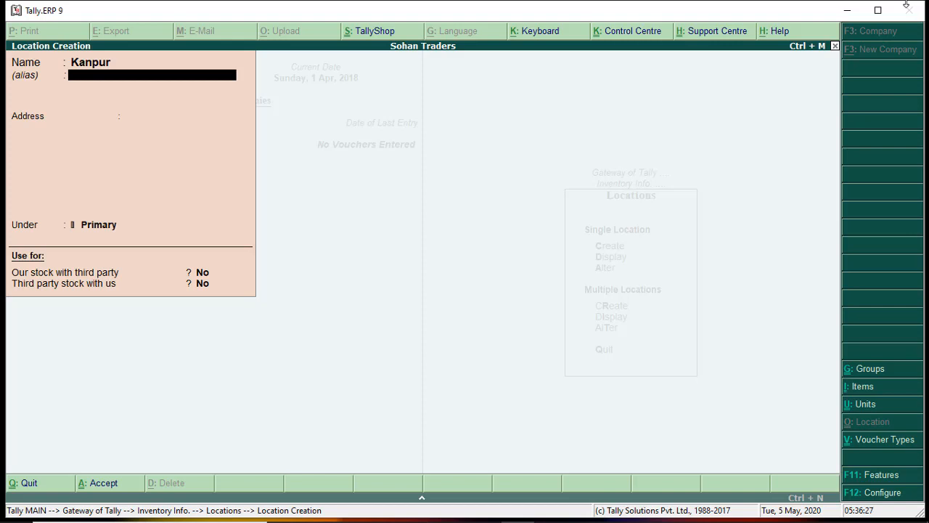
key(Return)
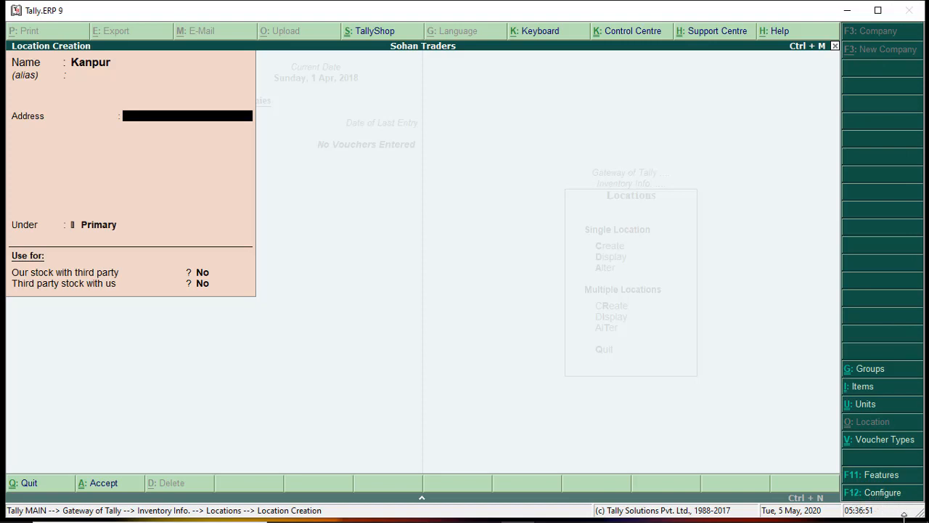
Set "Provide address for Locations" to No in the godown configuration
mouse_move(906, 517)
key(F12)
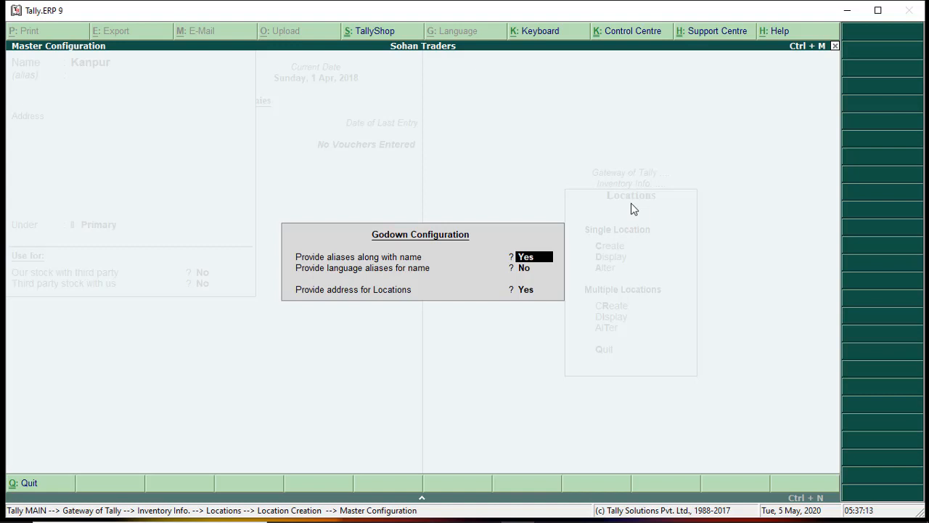
key(Return)
key(Return)
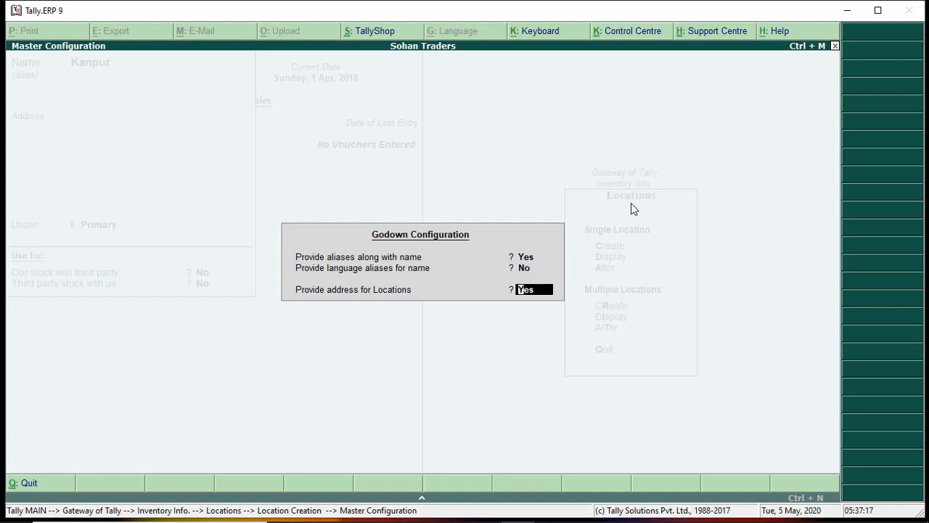
text(no)
key(Return)
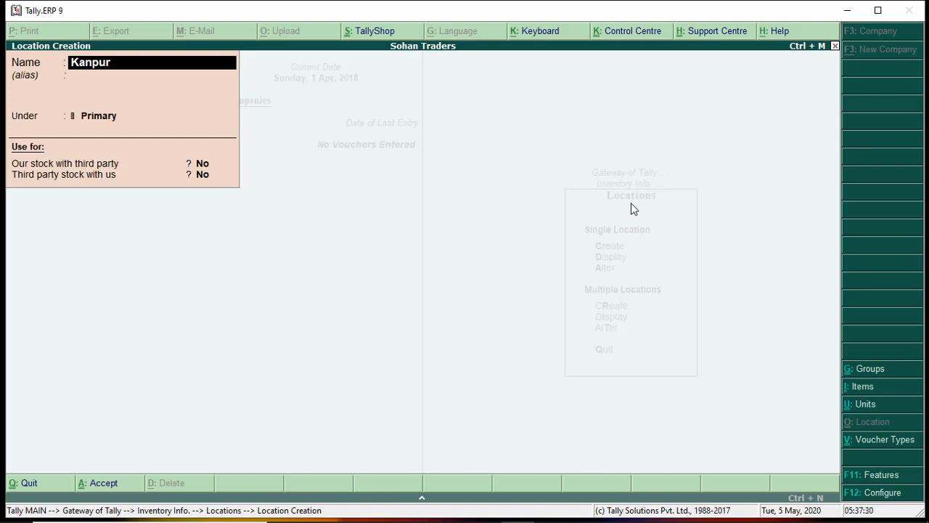
Set "Provide address for Locations" back to Yes in the godown configuration
key(F12)
key(Return)
key(Return)
text(yes)
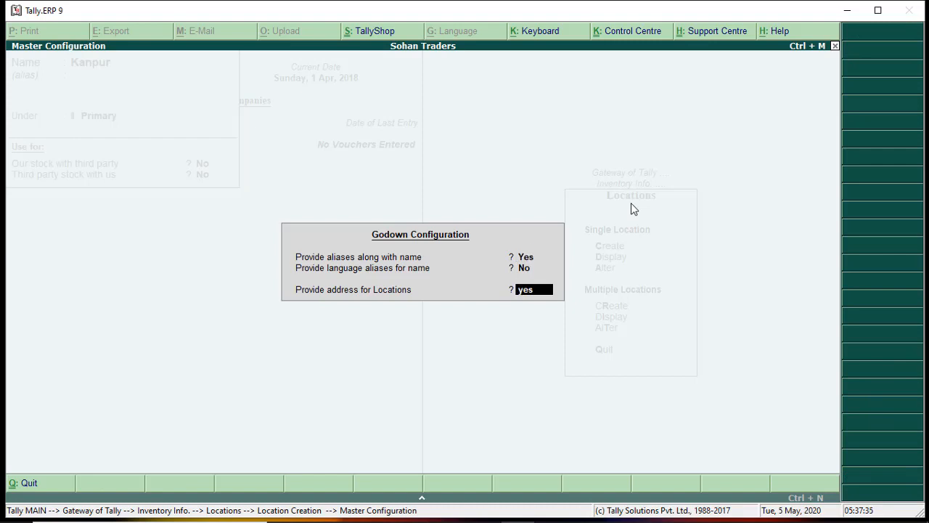
key(Return)
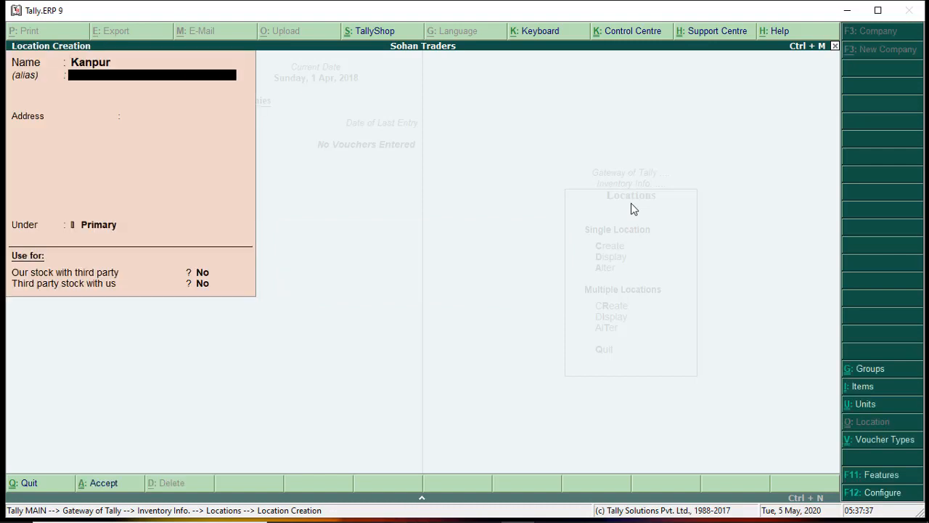
Enter the Kanpur location's address, keep it under Primary with both third-party stock options at No, and save it
key(Return)
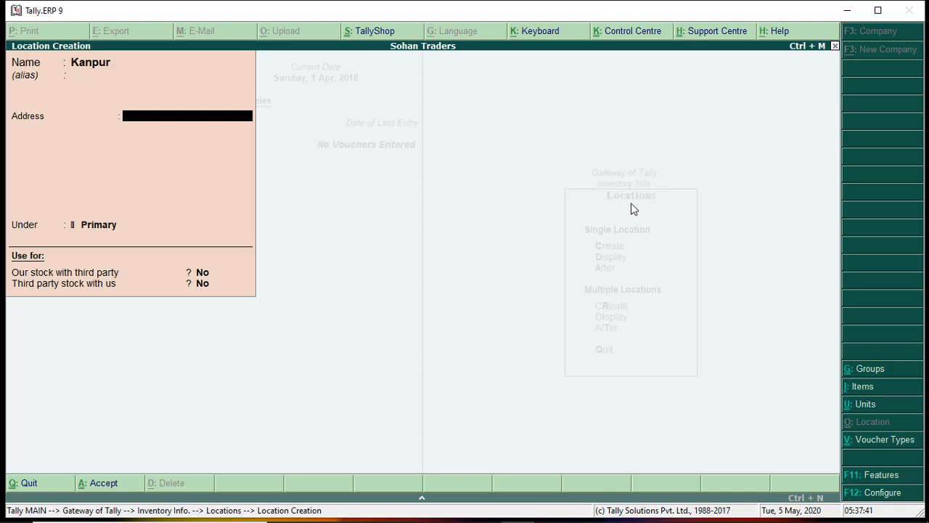
text("A" Swaroop Nagar)
key(Return)
key(Return)
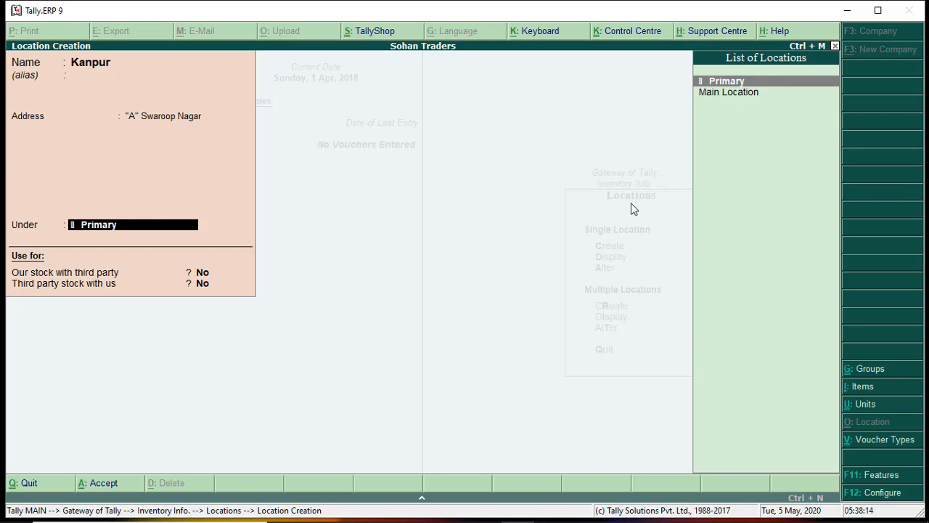
key(Return)
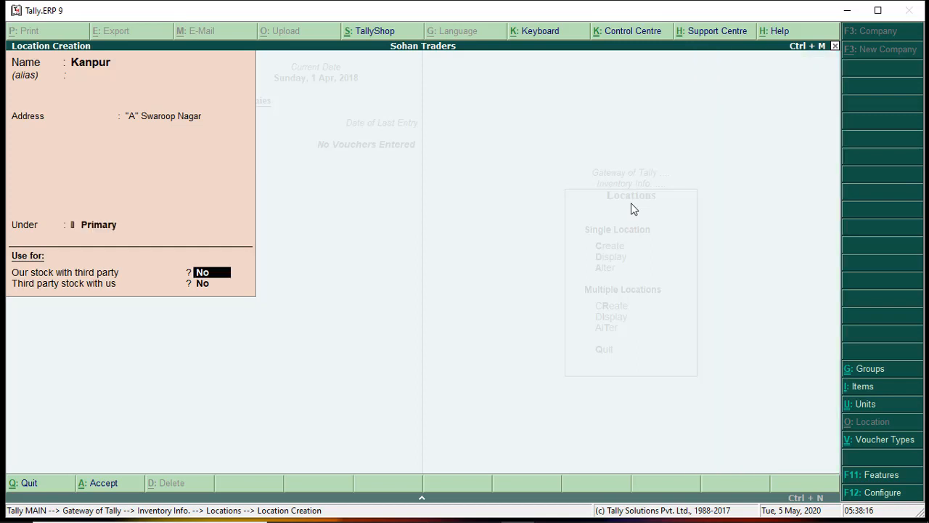
key(Return)
key(Return)
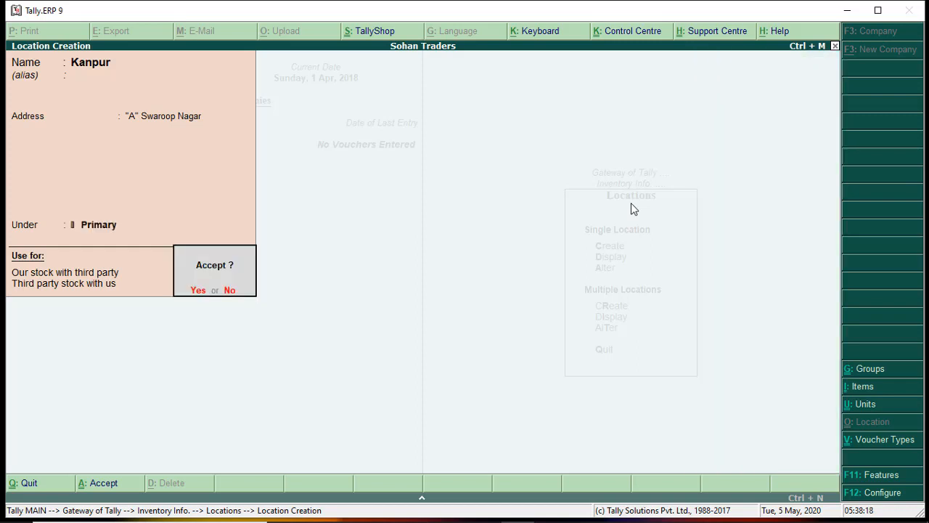
key(Return)
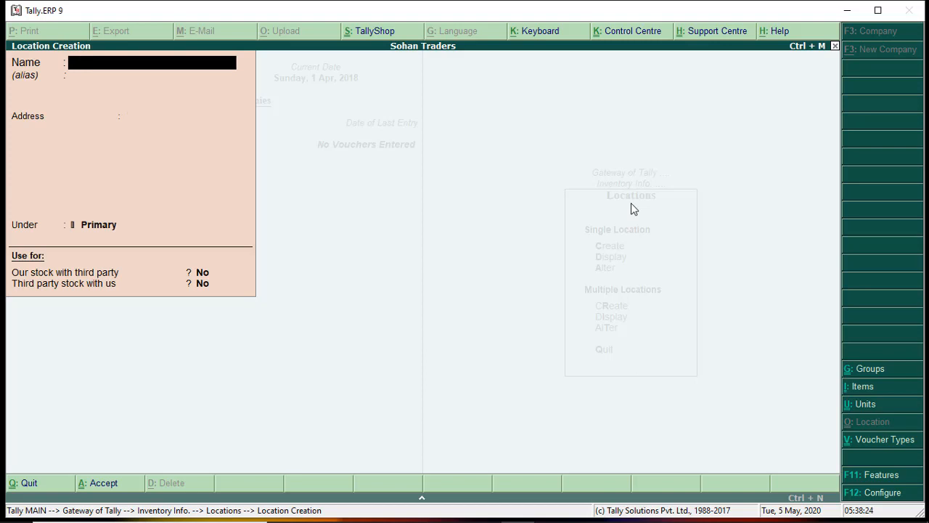
Create a location named Etawah with its address, under Primary with both third-party stock options at No, and leave location creation
text(Etawah)
key(Return)
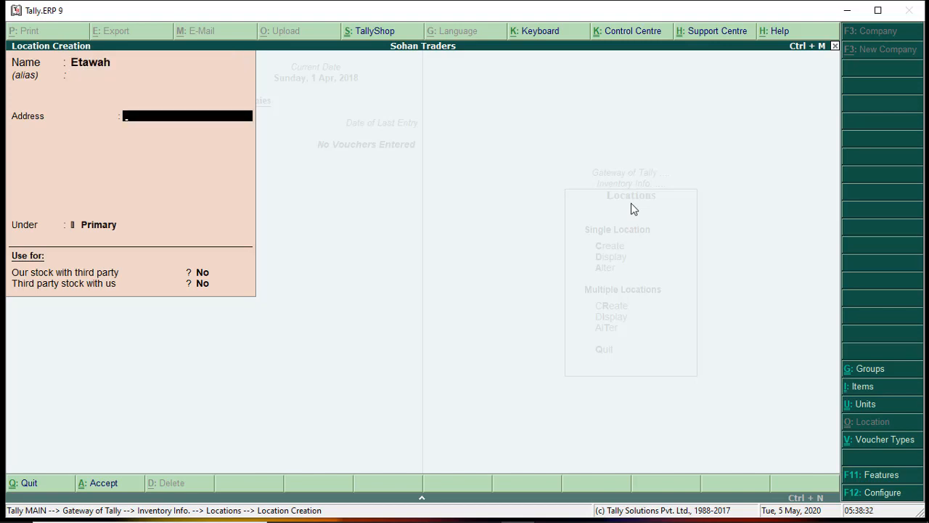
text(Friend Colony)
key(Return)
key(Return)
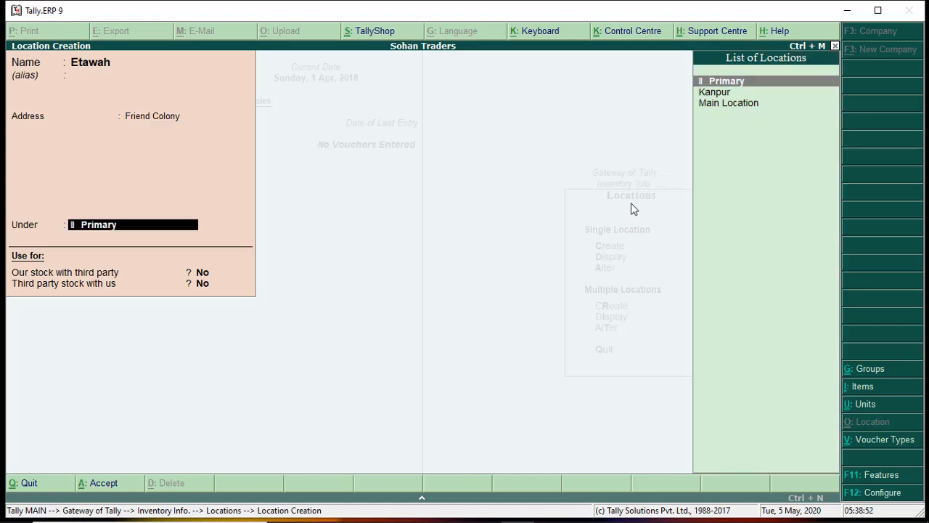
key(Return)
key(Return)
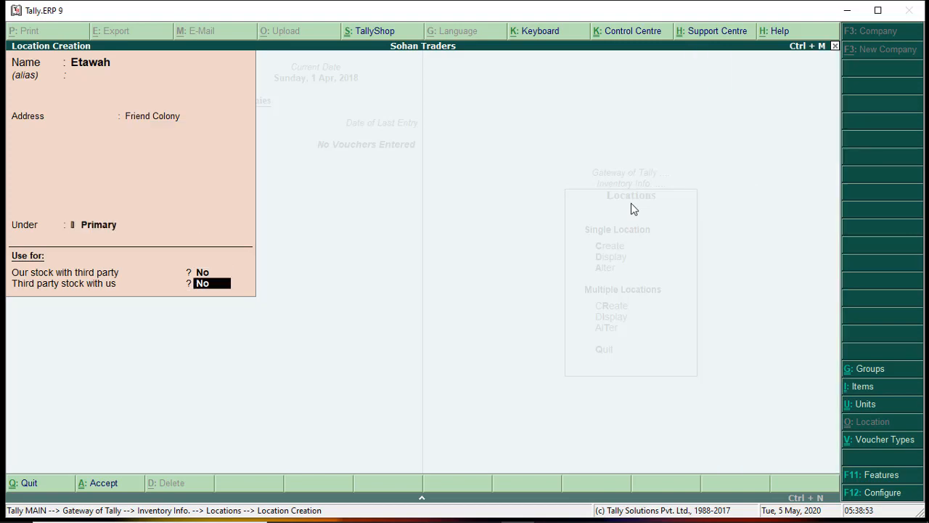
key(Return)
key(Return)
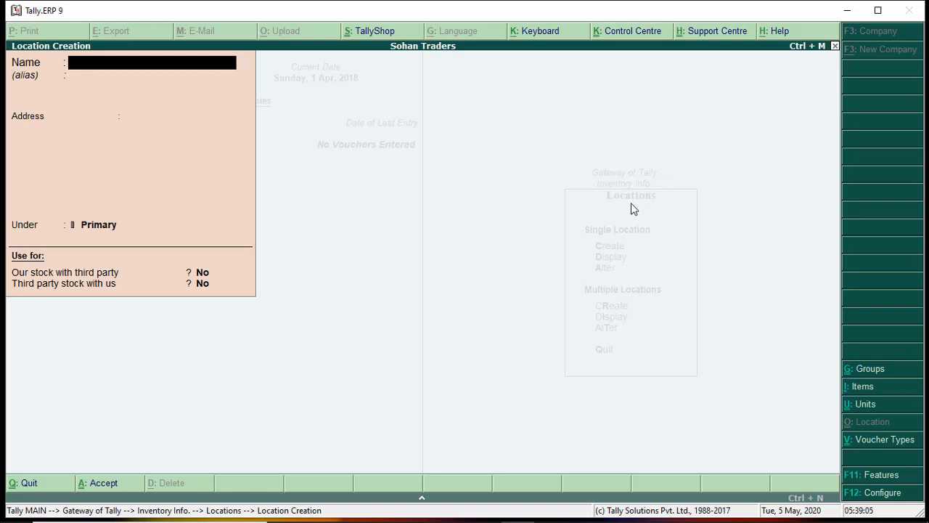
key(Escape)
key(Return)
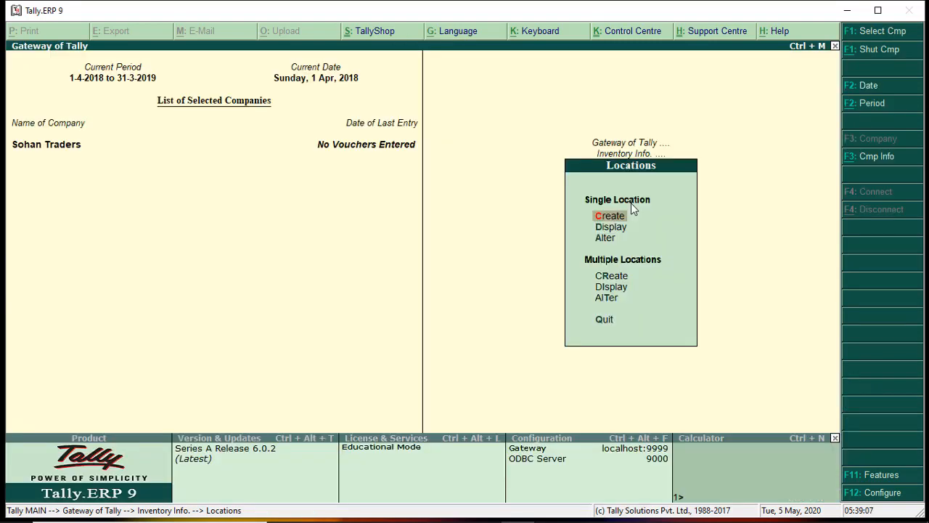
Create a single stock group named Exercise Book under Primary without adding item quantities, and return to Inventory Info
key(Escape)
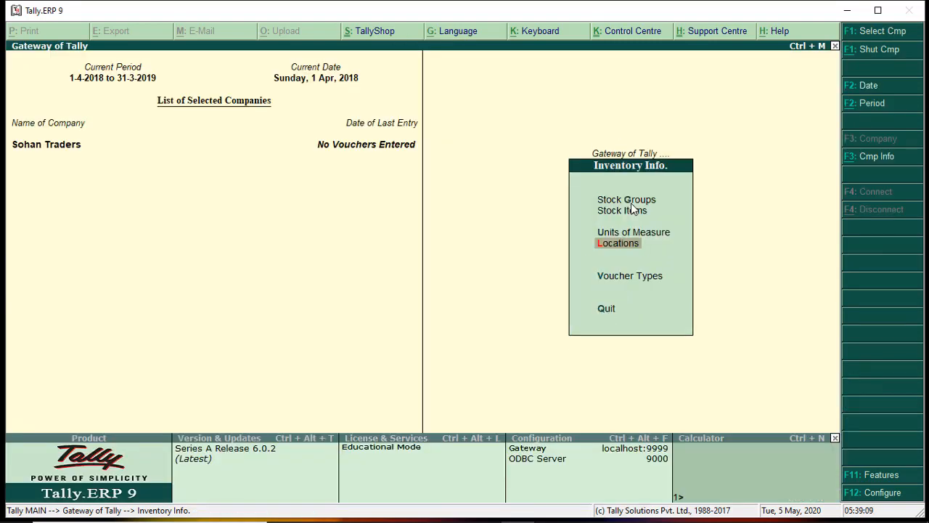
key(Up)
key(Up)
key(Up)
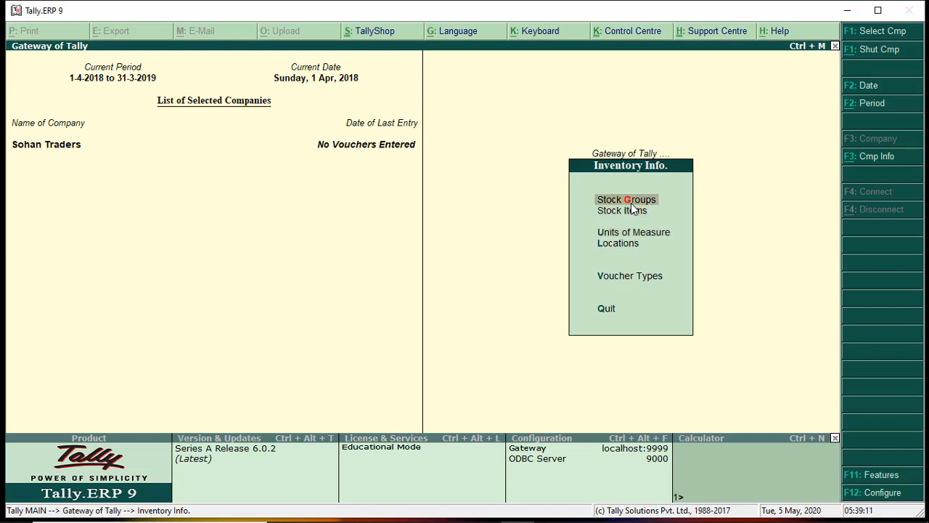
key(Return)
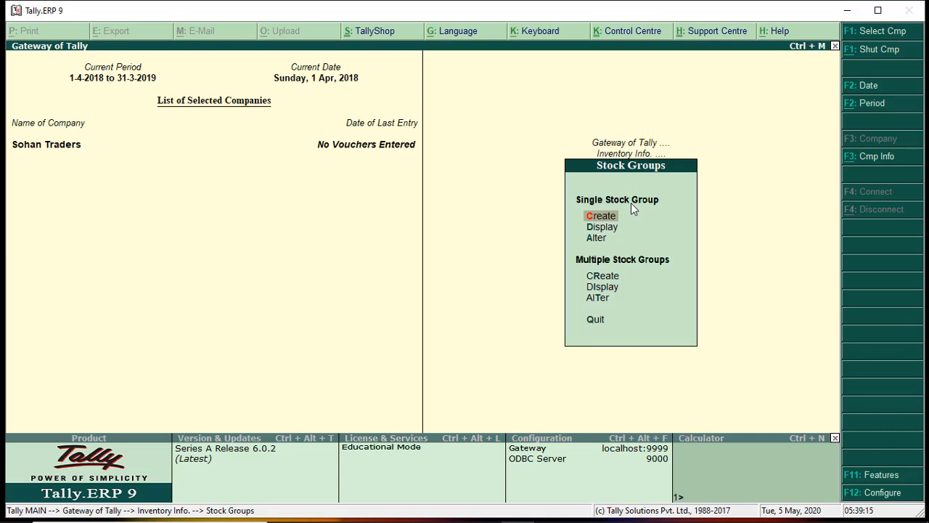
key(Return)
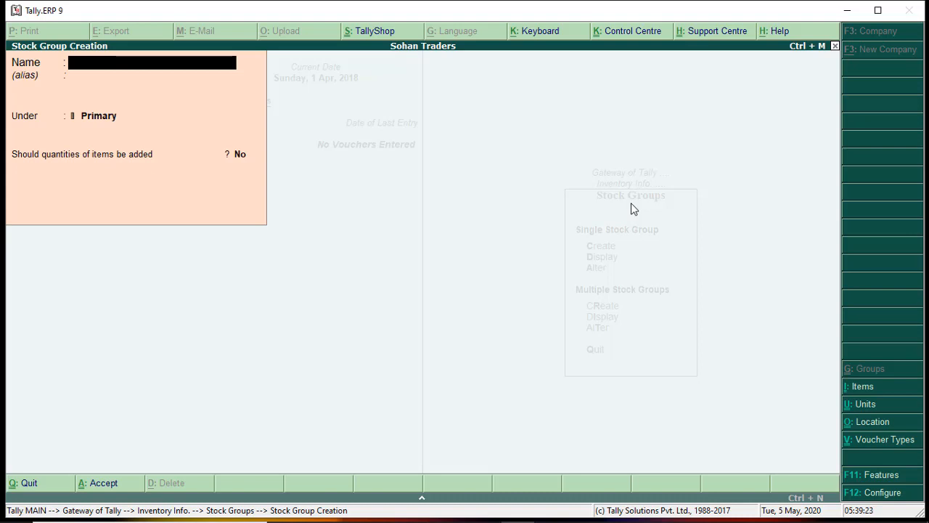
text(Exercise Book)
key(Return)
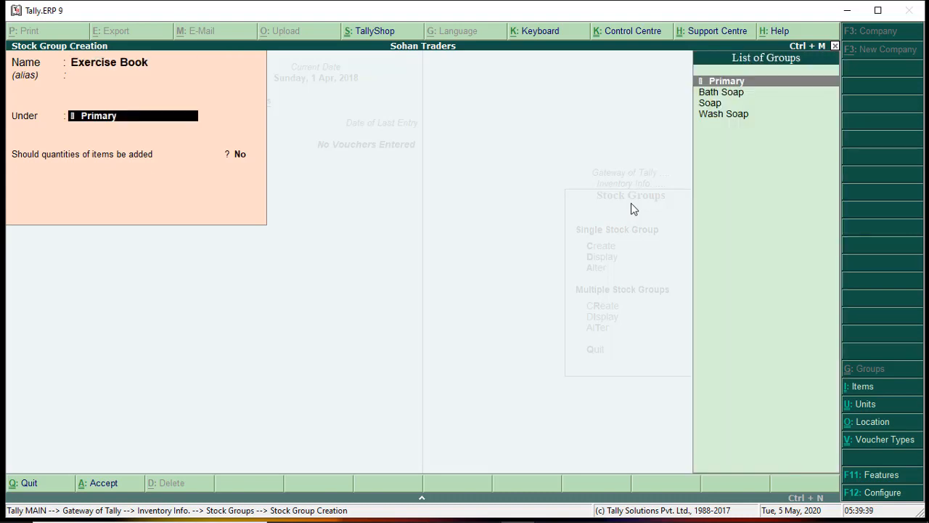
key(Return)
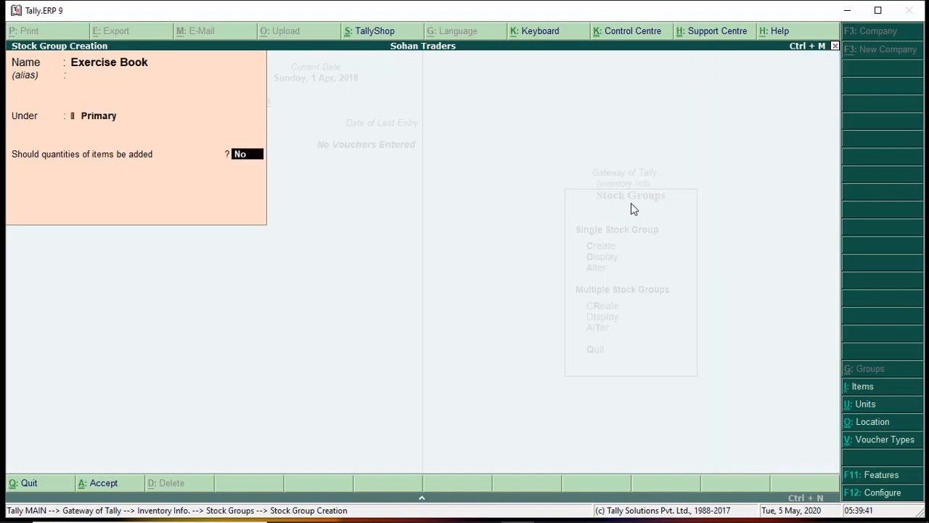
key(Return)
key(Return)
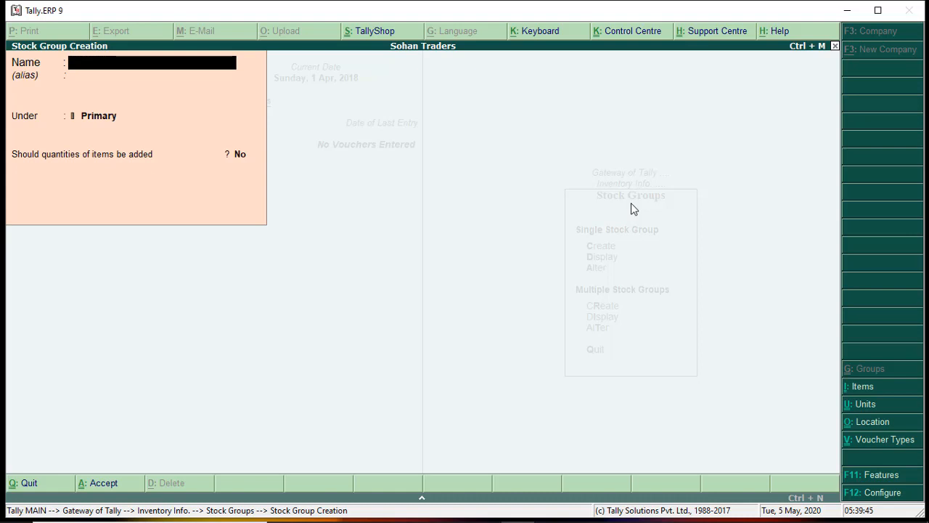
key(Escape)
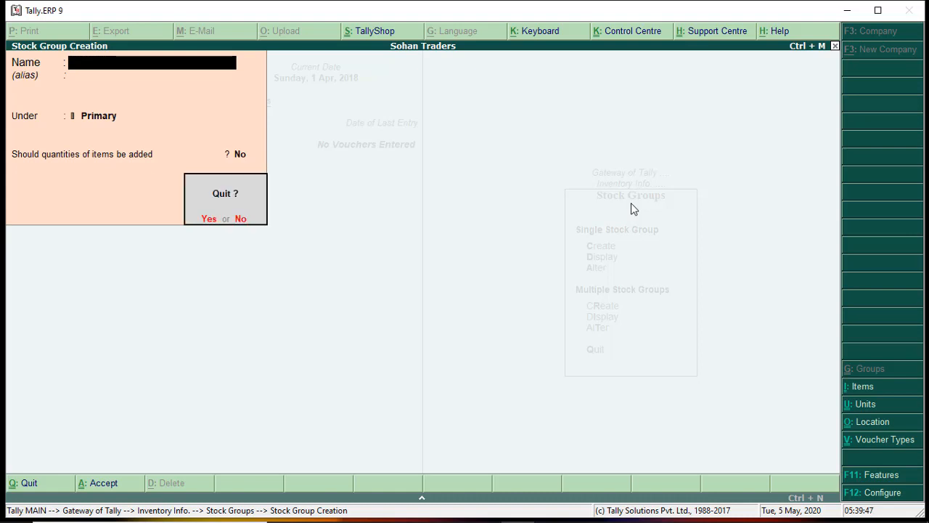
key(Return)
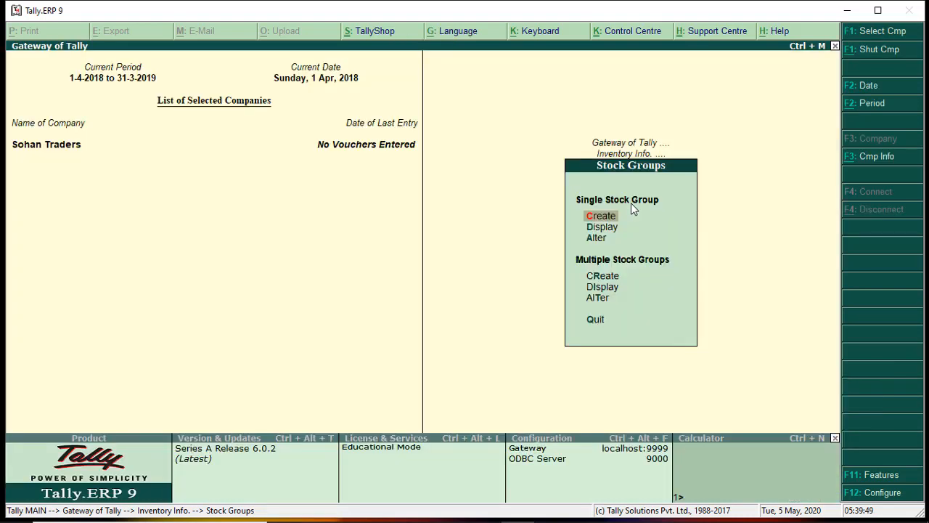
key(Escape)
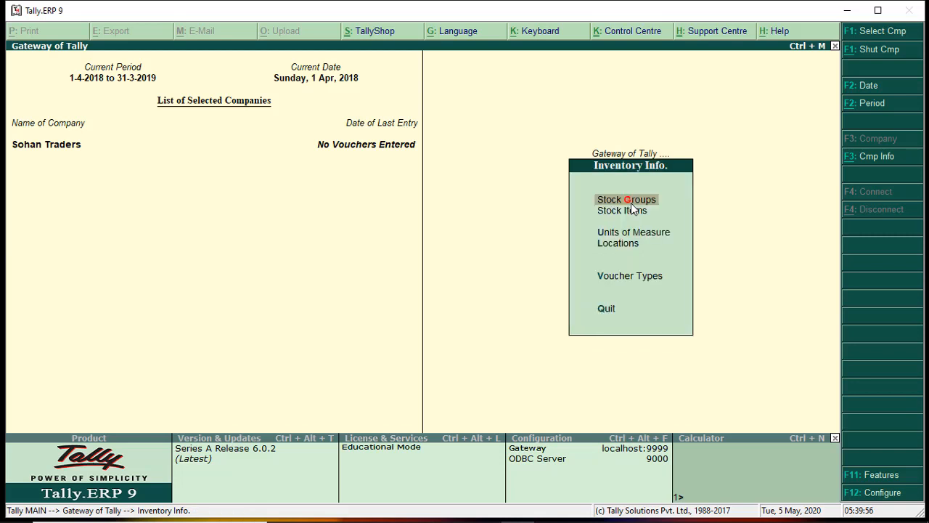
Try to create a simple unit of measure with the symbol "pcs."
key(Down)
key(Down)
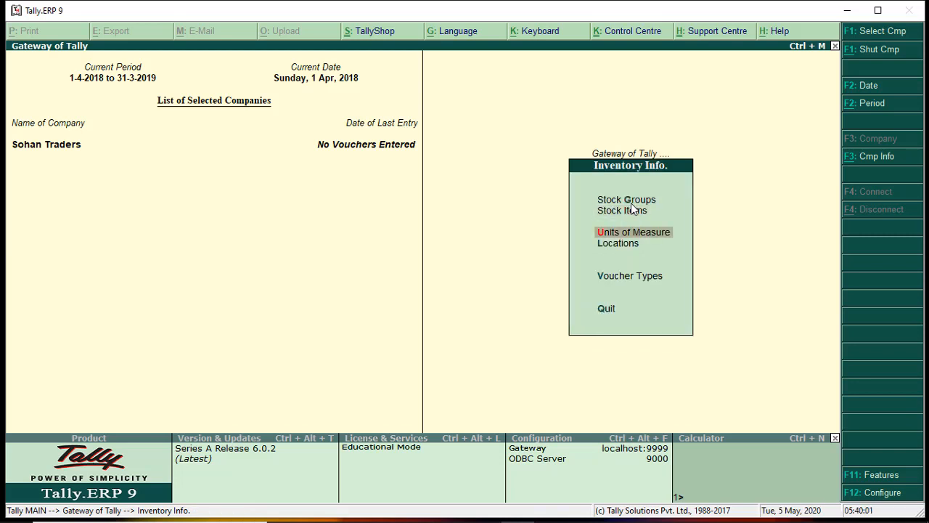
key(Return)
key(Return)
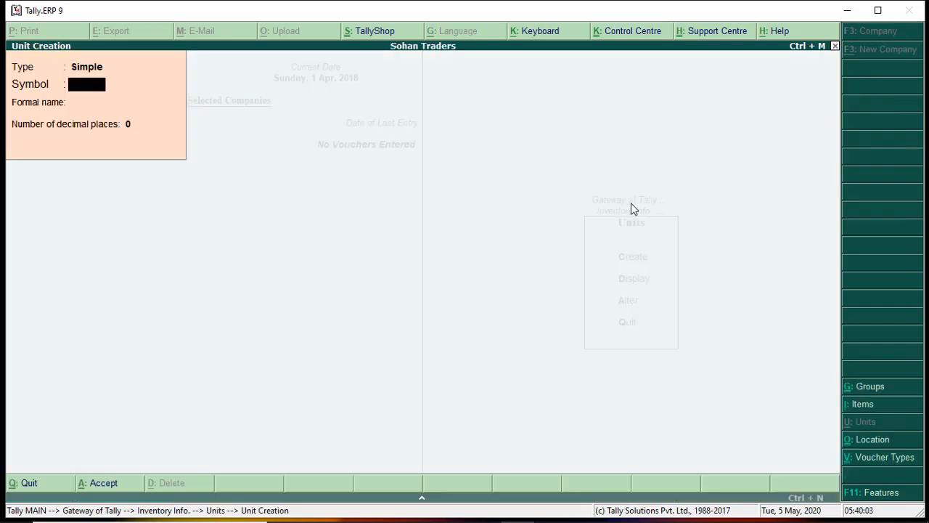
text(pcs.)
key(Return)
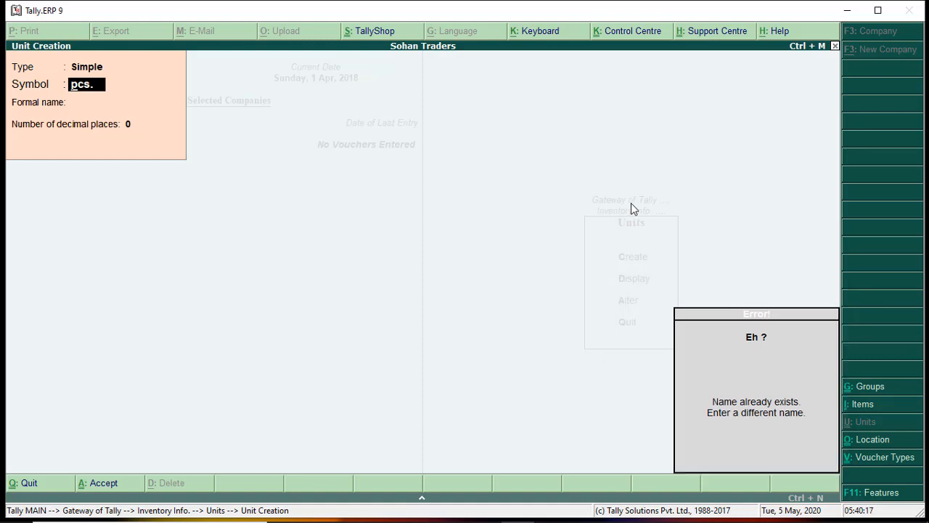
Clear the unit's symbol and quit unit creation without saving
key(Escape)
key(Right)
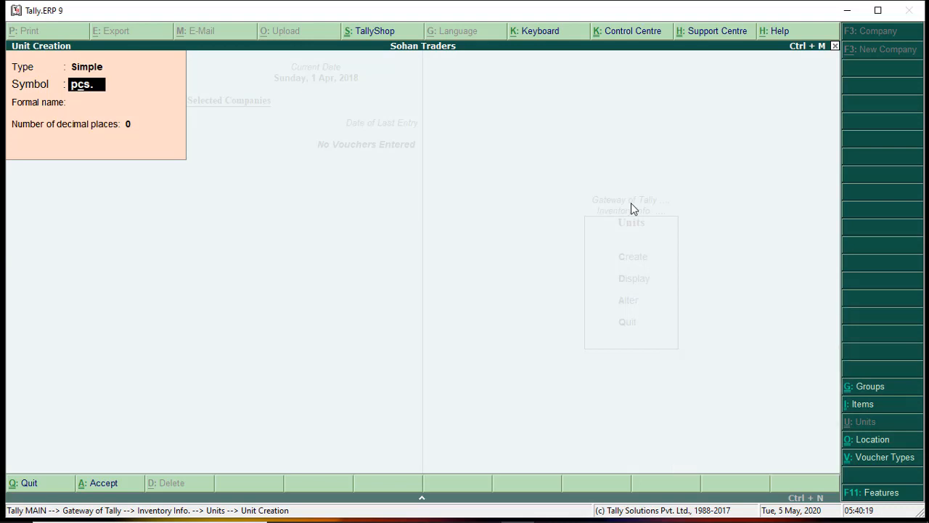
key(End)
key(BackSpace)
key(BackSpace)
key(BackSpace)
key(BackSpace)
key(BackSpace)
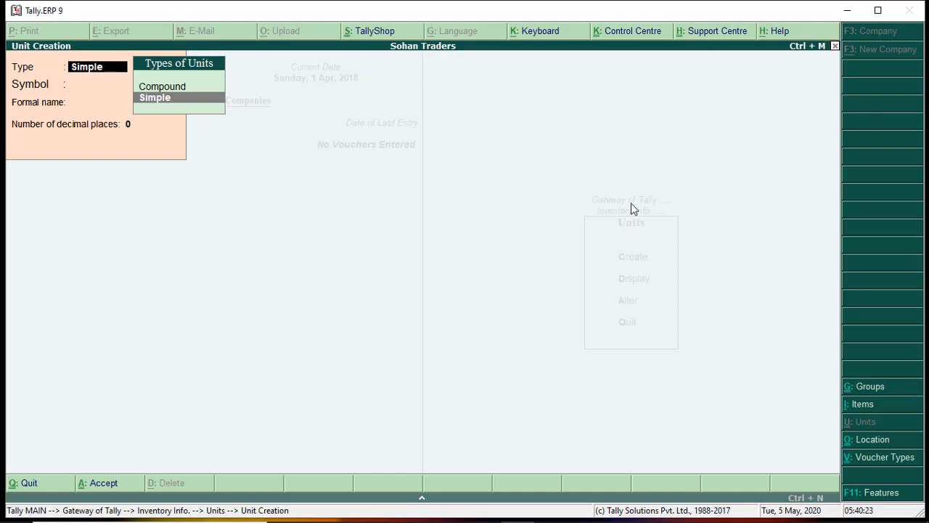
key(BackSpace)
key(Escape)
key(Escape)
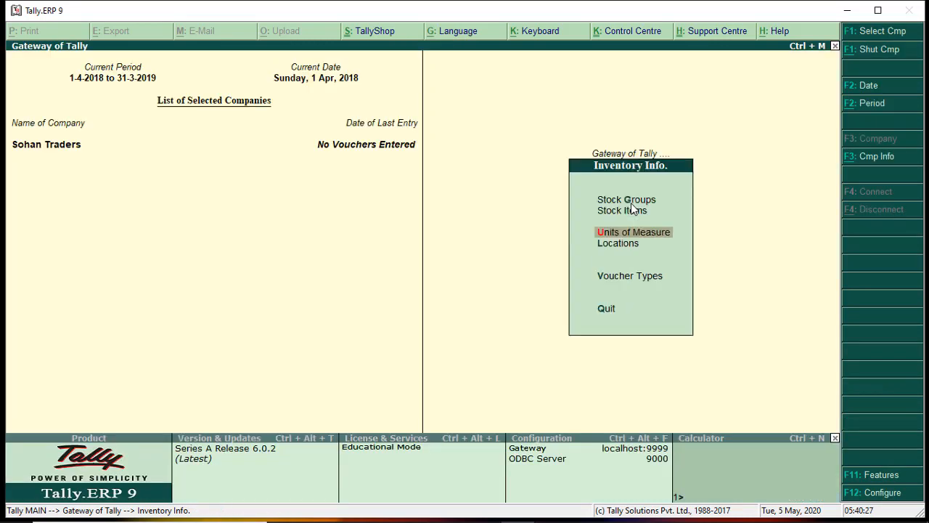
Start creating a single stock item named Big Exercise Book without an alias, under the Exercise Book group
key(Up)
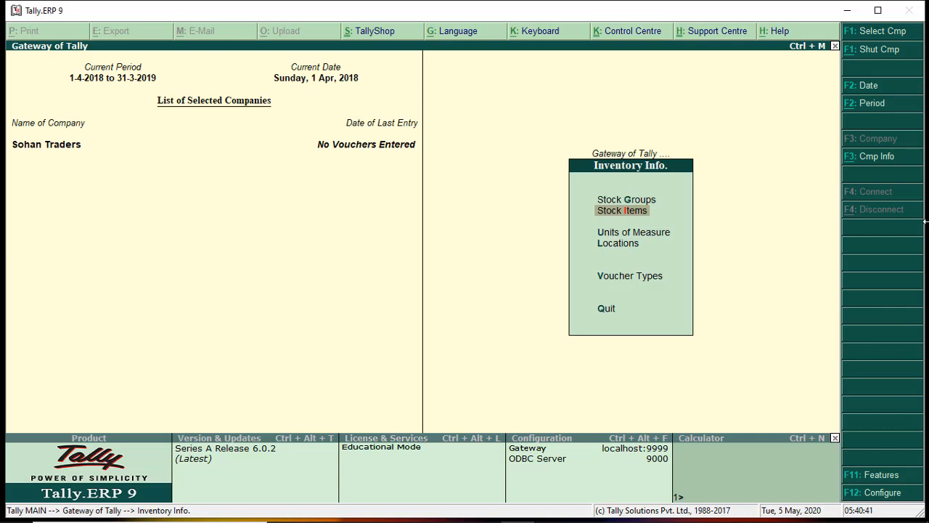
key(Return)
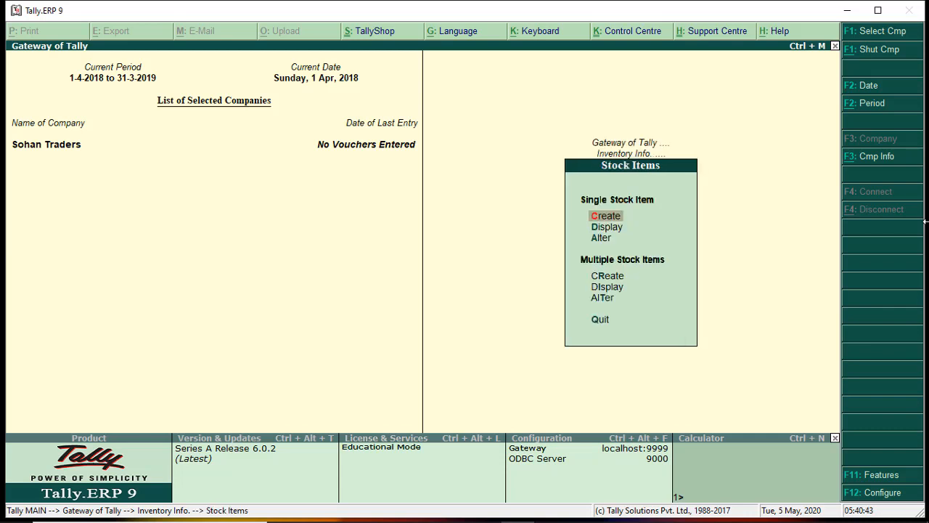
key(Return)
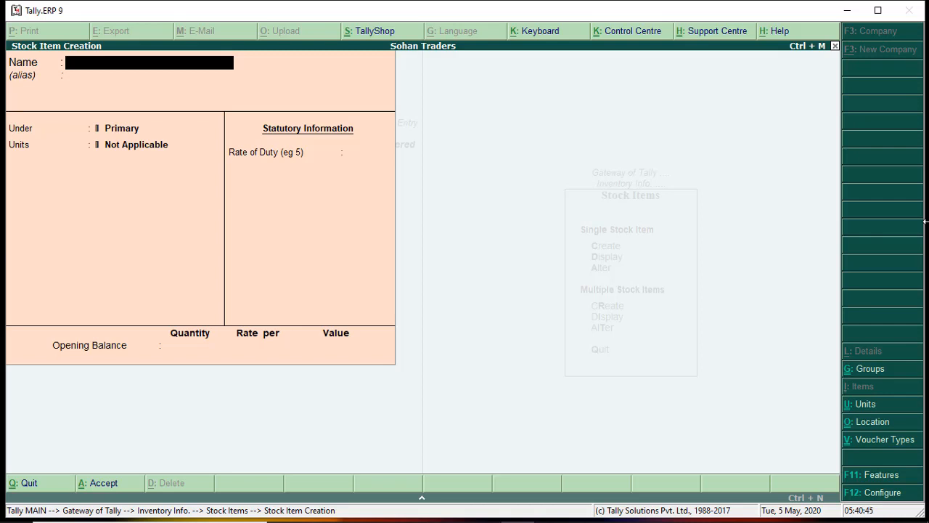
text(Big Exercise Book)
key(Return)
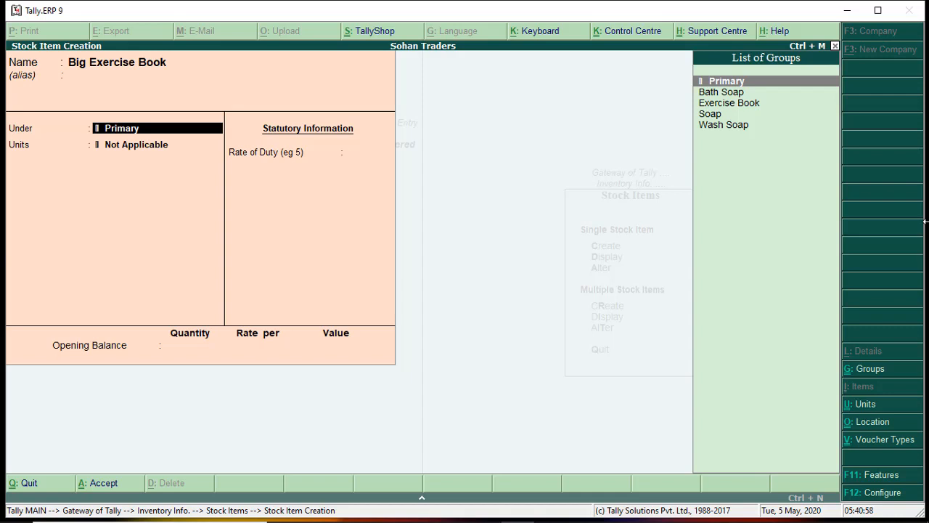
key(Down)
key(Down)
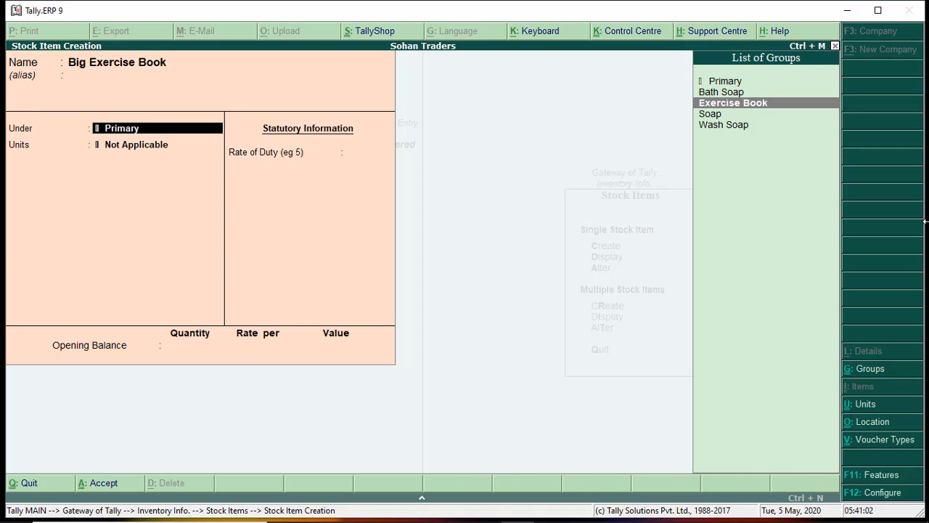
key(Return)
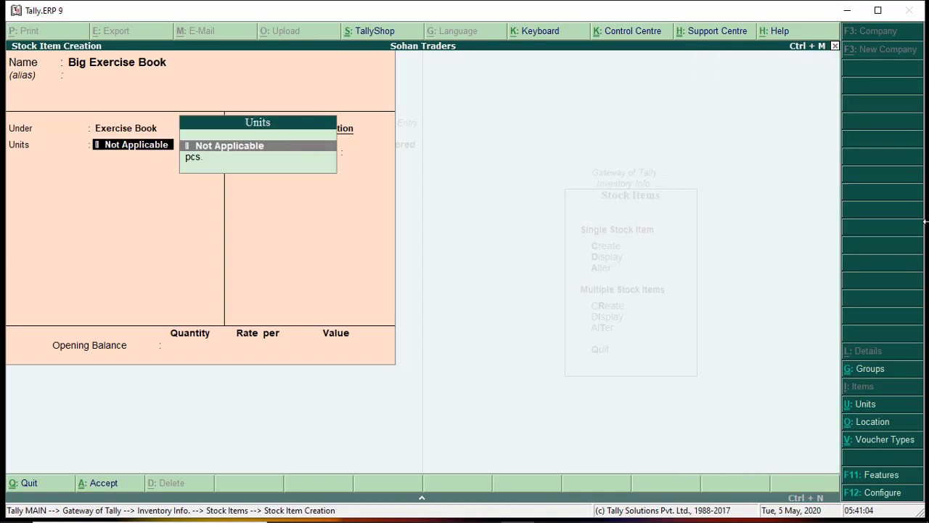
Set the item's units to pcs., keep components (BOM) at No and duty at 0, and enter an opening quantity of 1000
key(Down)
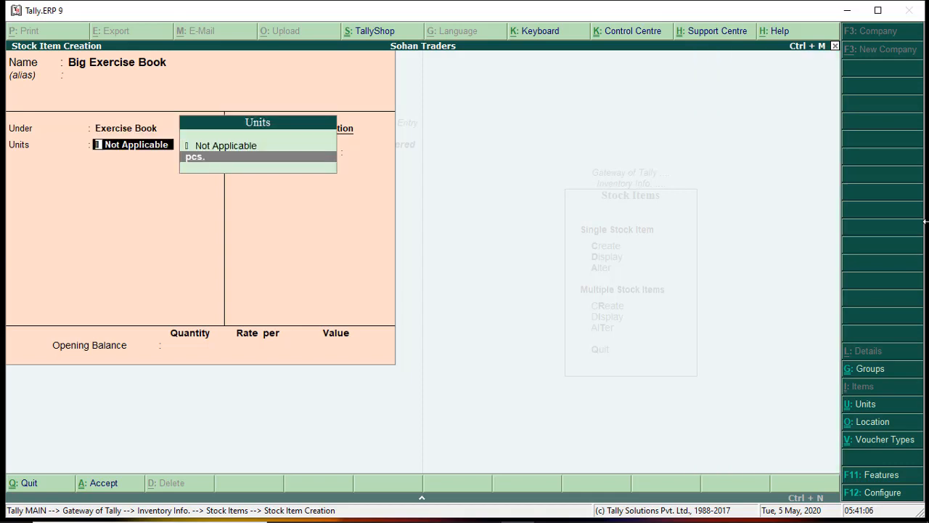
key(Return)
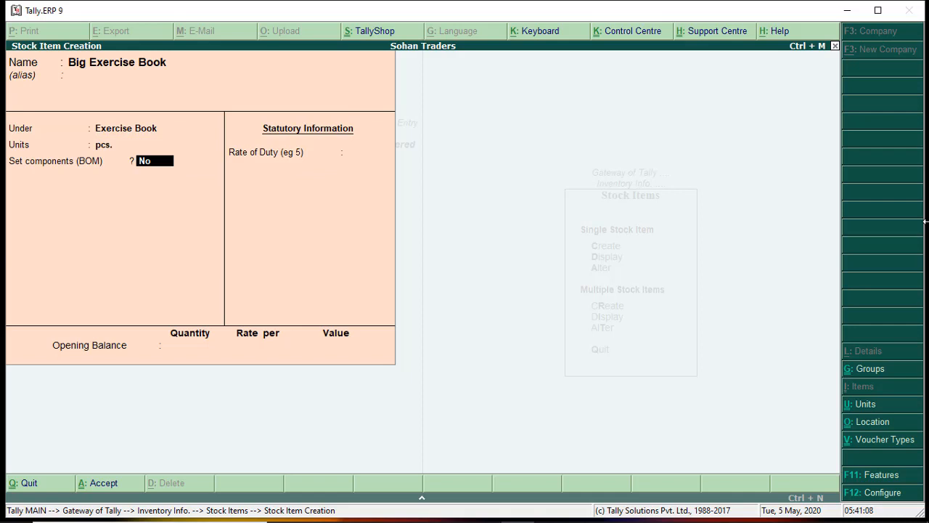
key(Return)
key(Return)
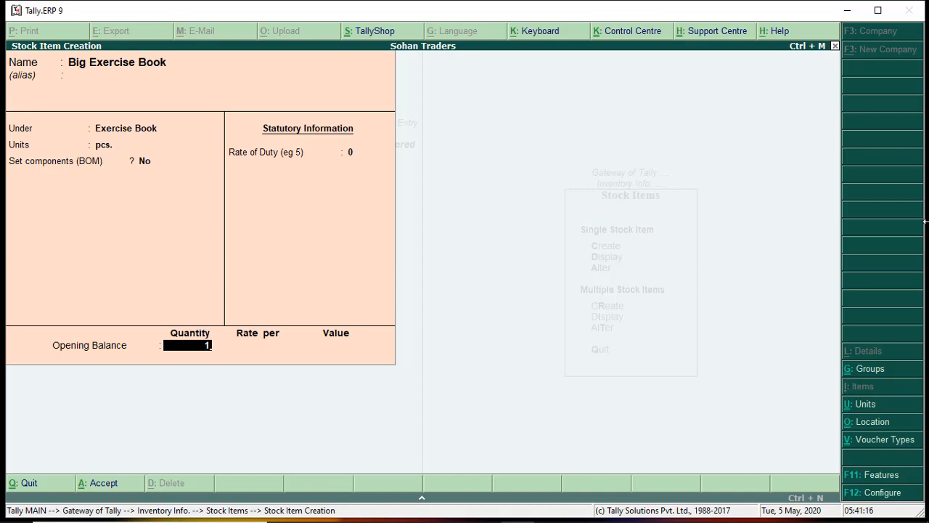
text(000)
key(Return)
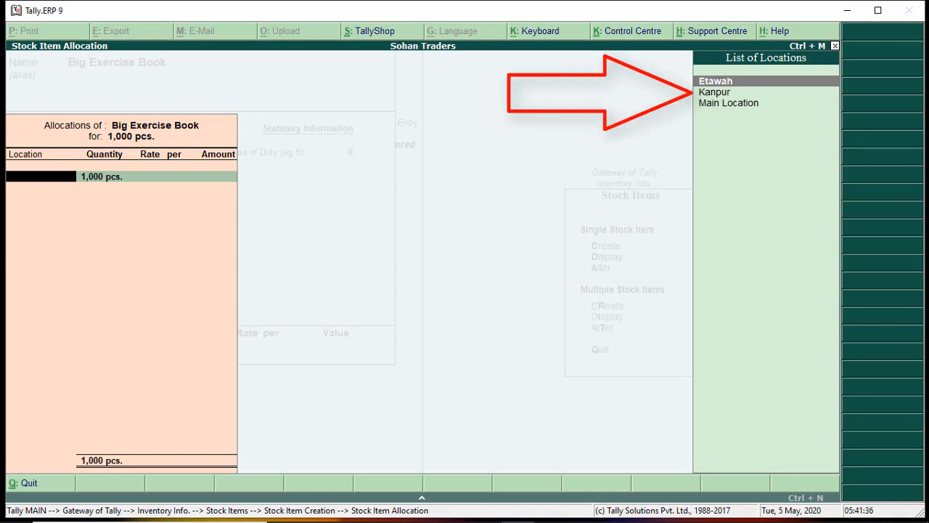
Allocate all 1,000 pcs. of Big Exercise Book's opening balance to Etawah at a rate of 25 per pcs
key(Down)
key(Up)
key(Return)
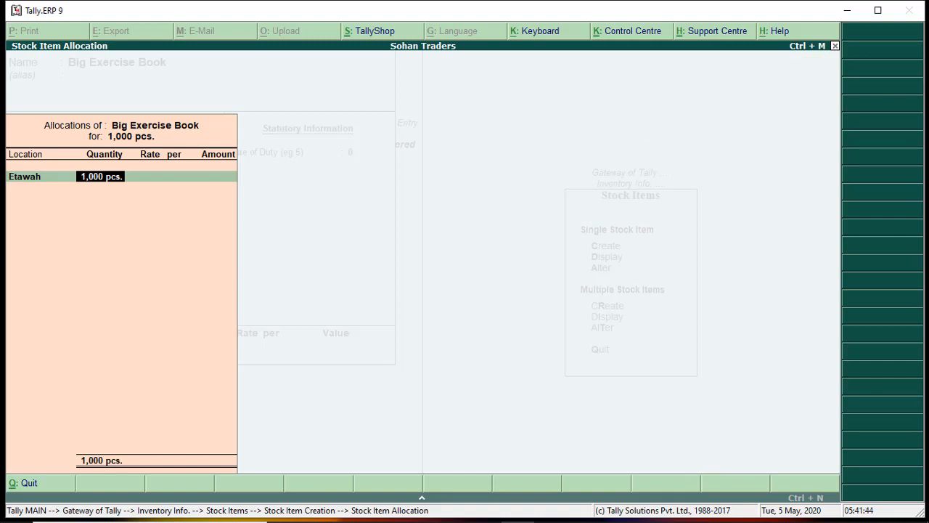
key(Return)
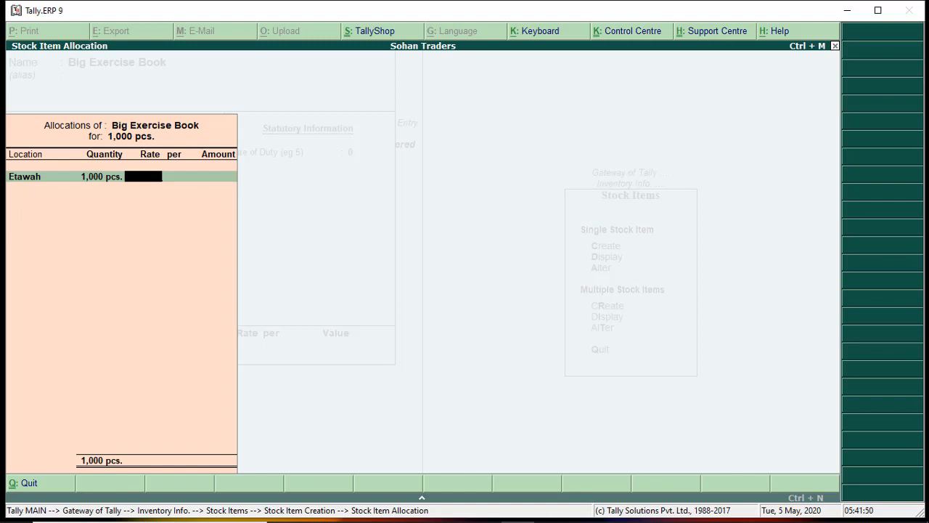
text(25)
key(Return)
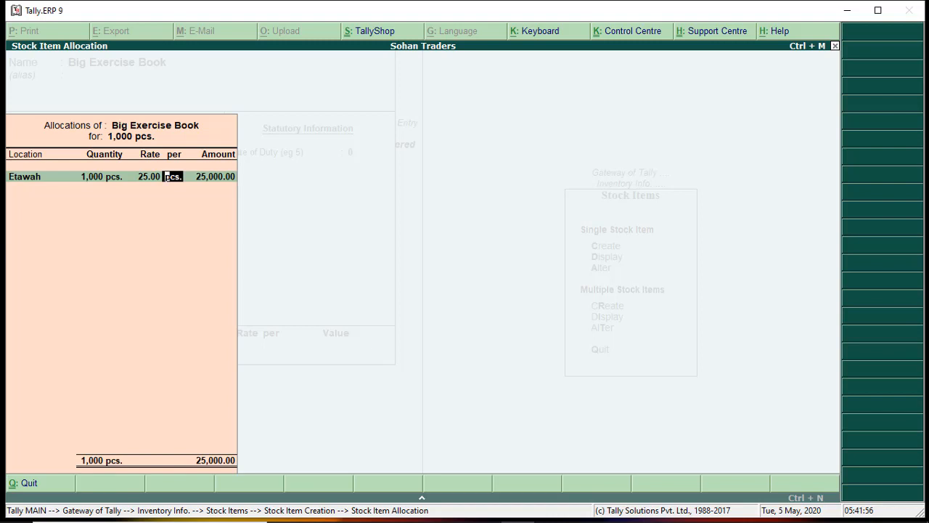
key(Return)
key(Return)
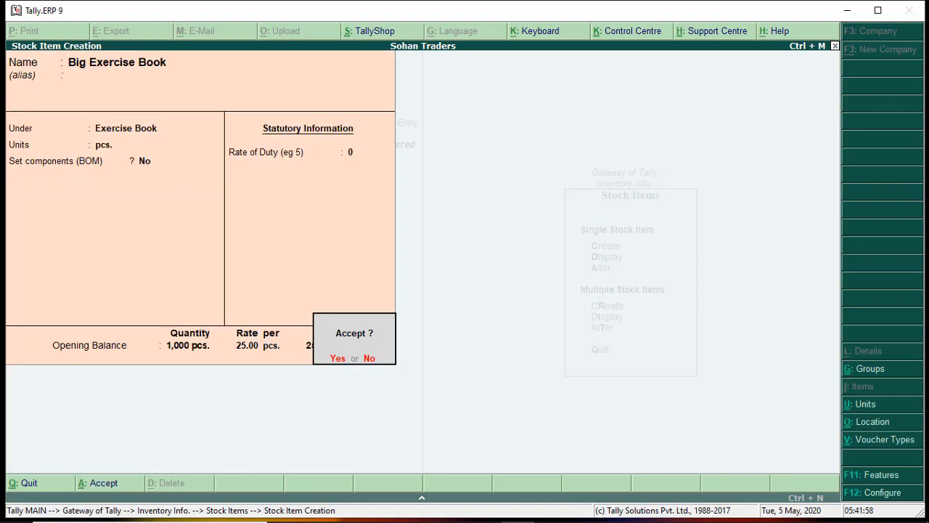
Save Big Exercise Book and start a new stock item named Medium Exercise Book, without an alias, under the Exercise Book group
key(Return)
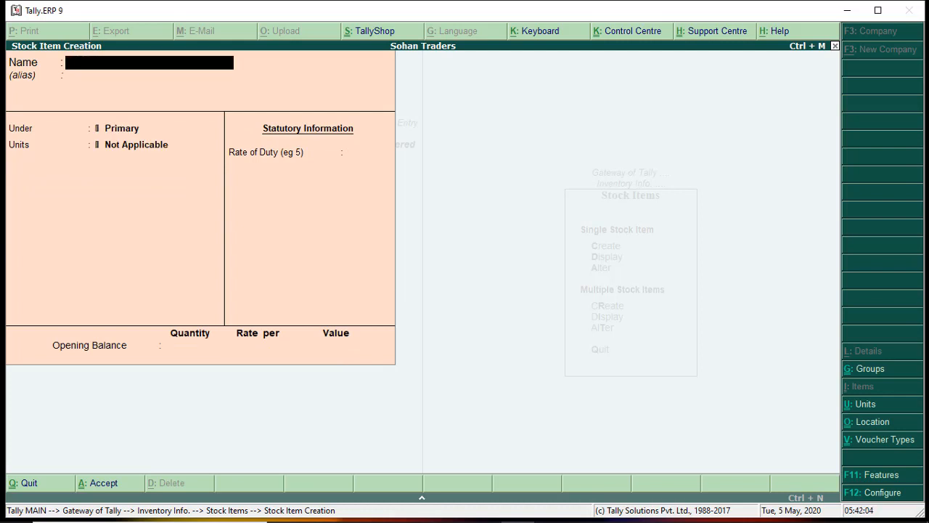
text(Medium Exercise)
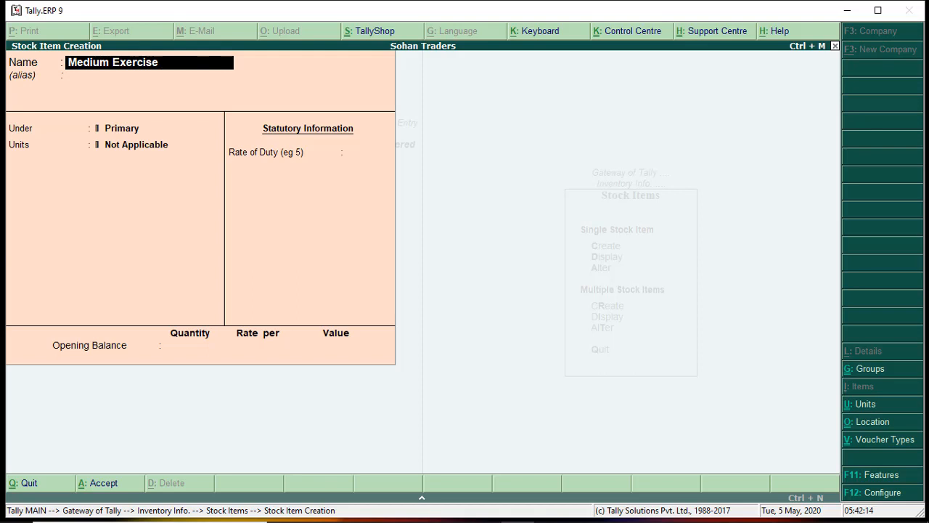
text( Book)
key(Return)
key(Return)
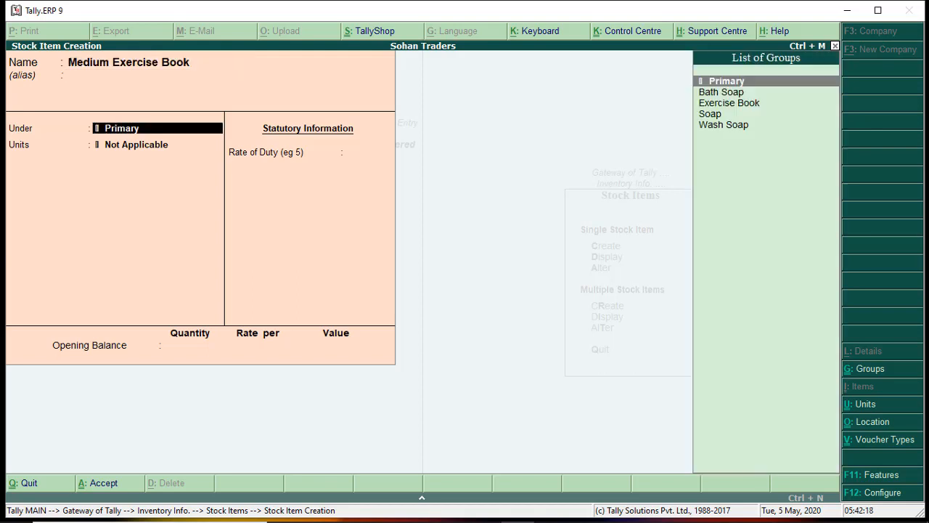
key(Down)
key(Down)
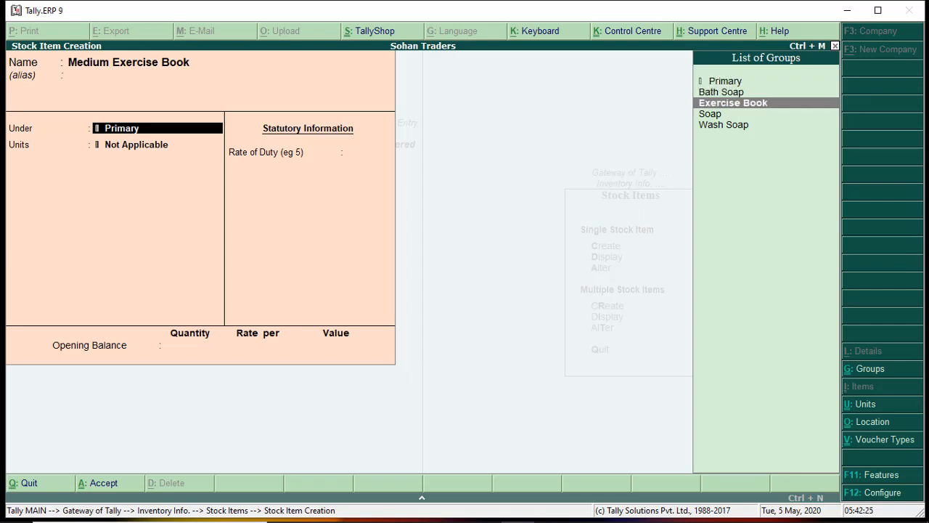
key(Return)
Set Medium Exercise Book's units to pcs., keep components (BOM) at No and duty at 0, and enter an opening quantity of 5200
key(Down)
key(Return)
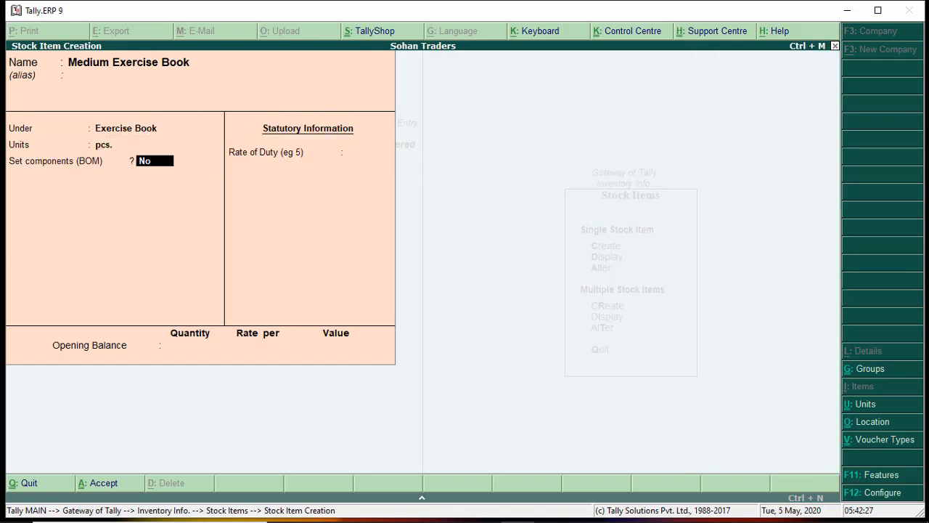
key(Return)
key(Return)
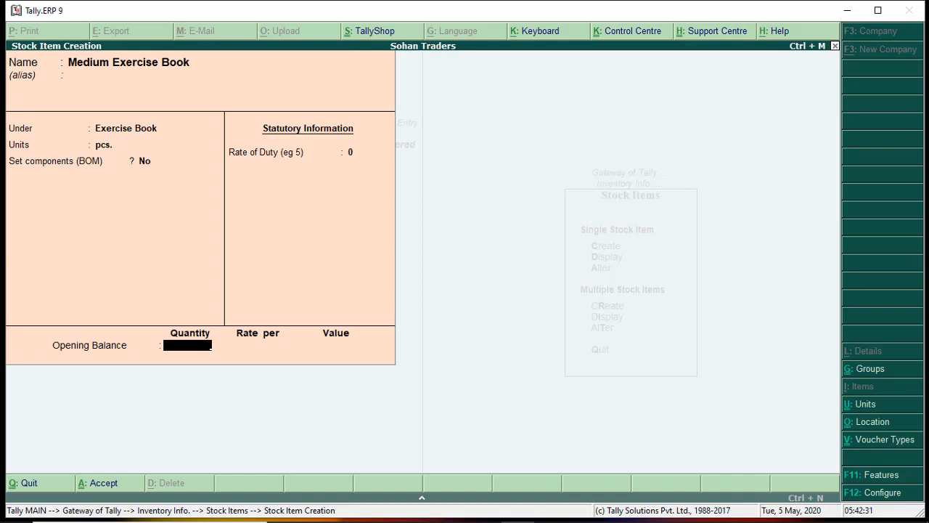
text(5200)
key(Return)
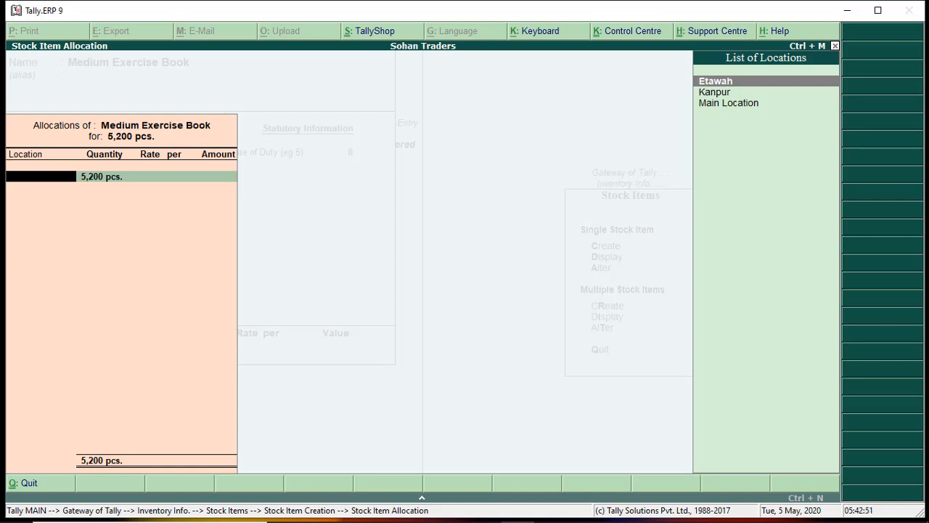
Allocate 5,000 pcs. of Medium Exercise Book's opening balance to Etawah at a rate of 10 per pcs
key(Return)
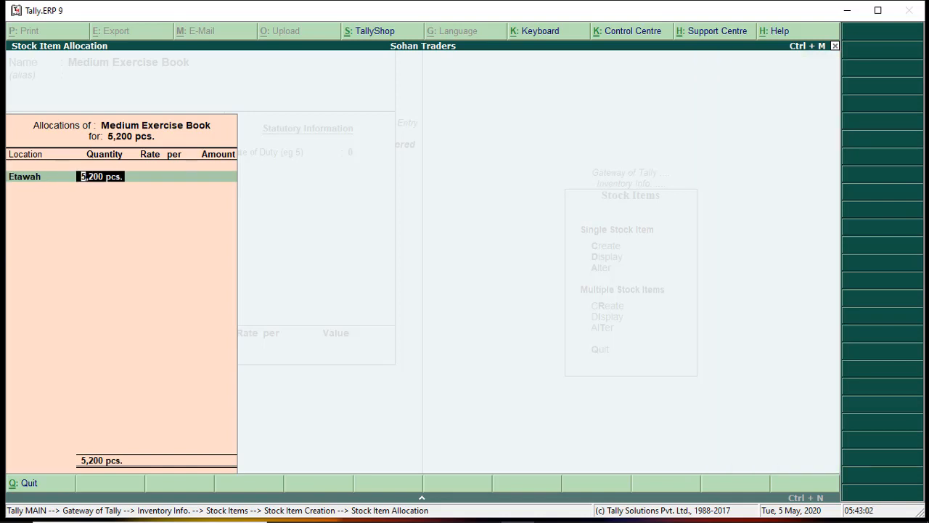
text(5000)
key(Return)
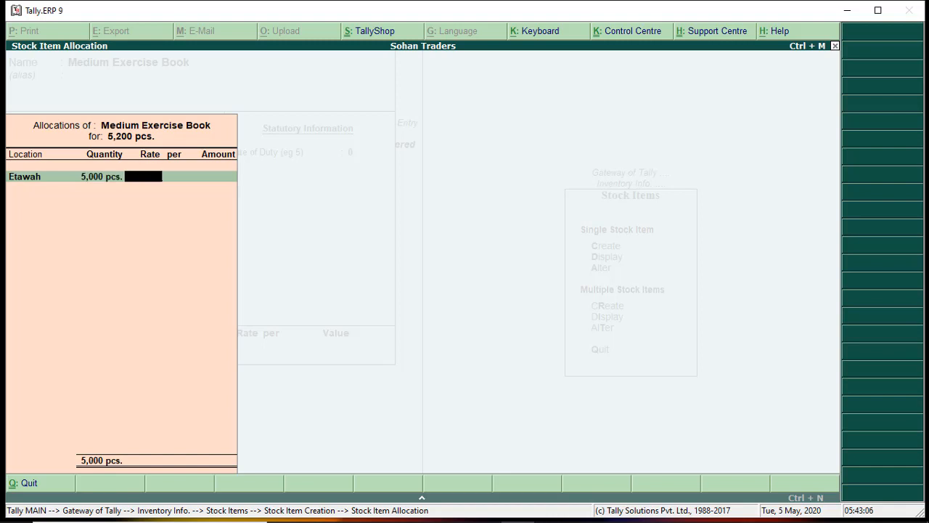
text(10)
key(Return)
key(Return)
key(Return)
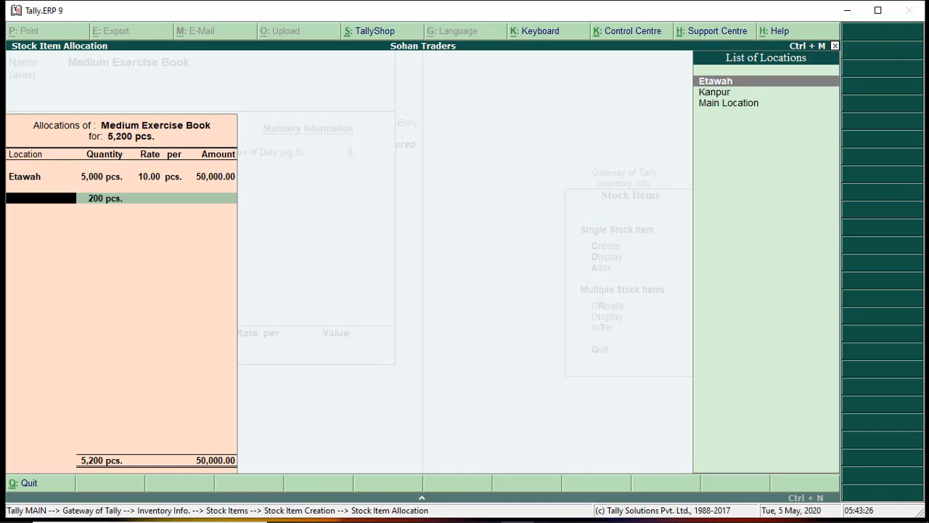
Allocate the remaining 200 pcs. of Medium Exercise Book to Kanpur at a rate of 10 per pcs. and save the item
key(Down)
key(Return)
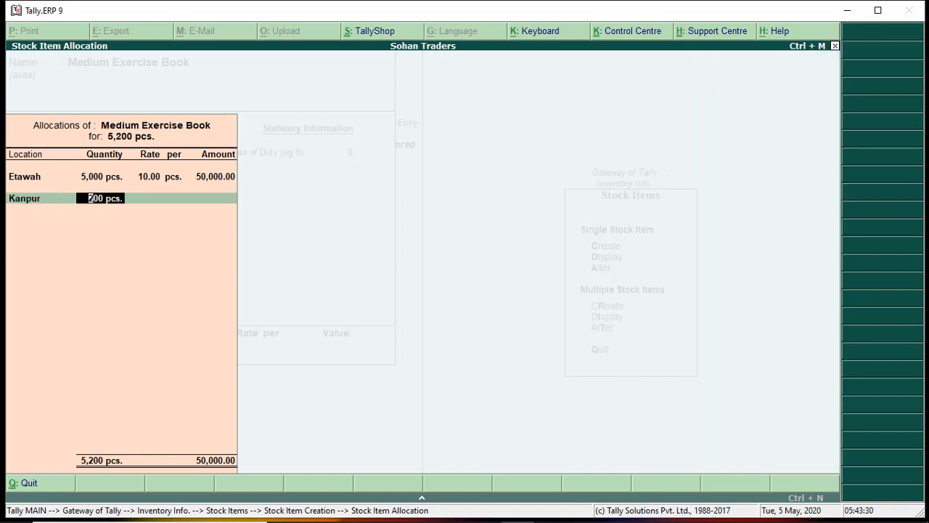
key(Return)
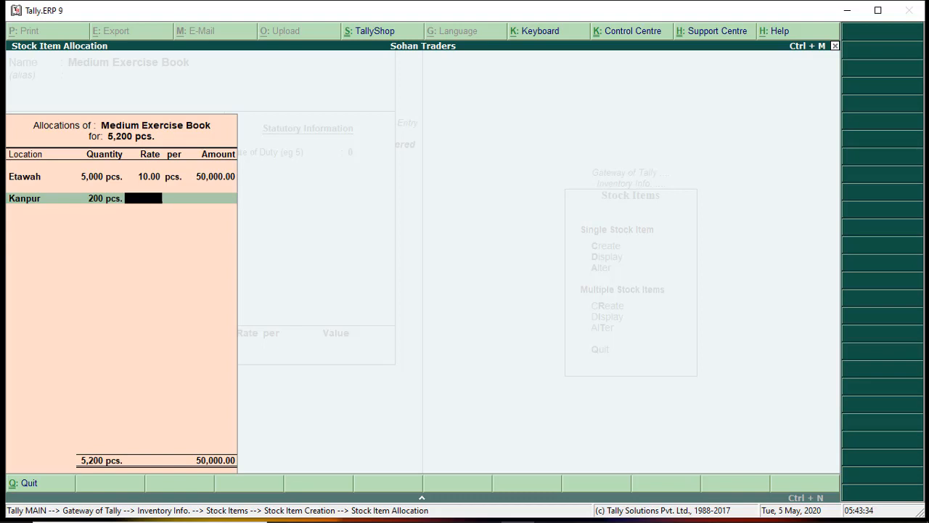
text(10)
key(Return)
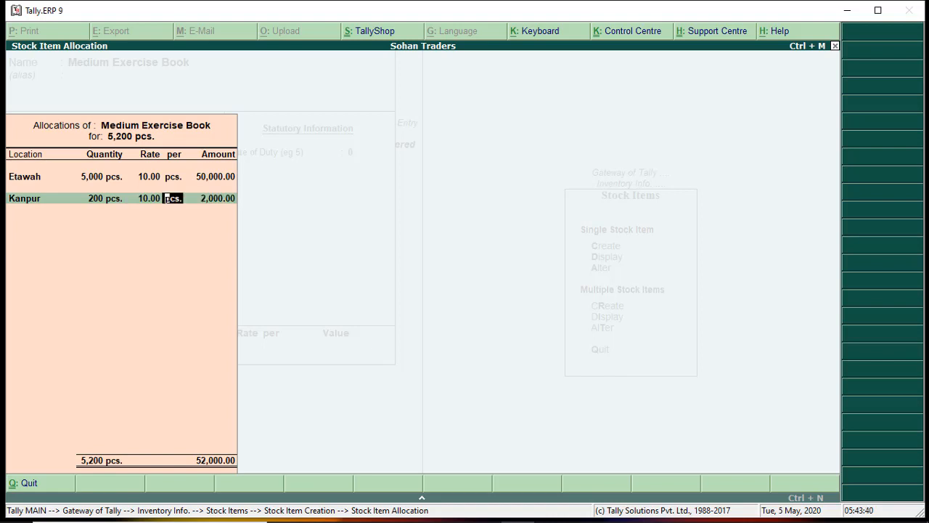
key(Return)
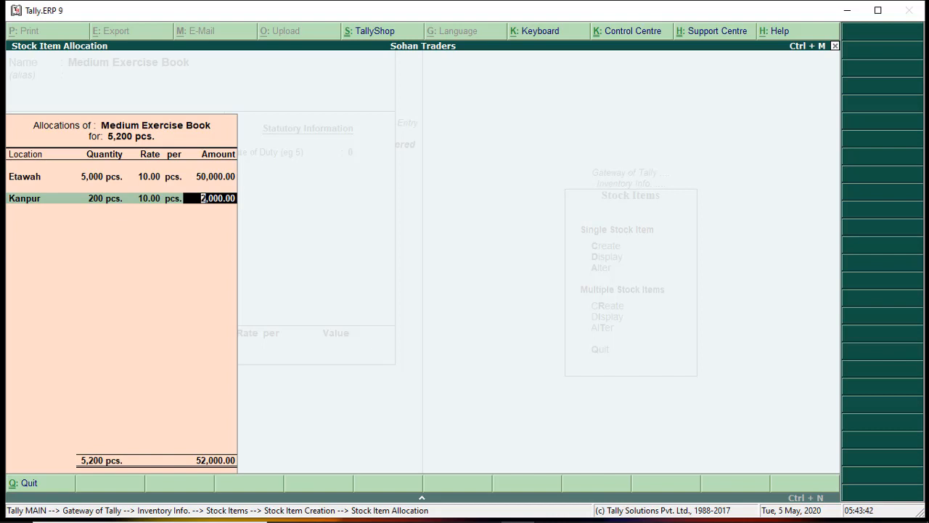
key(Return)
key(Return)
key(Return)
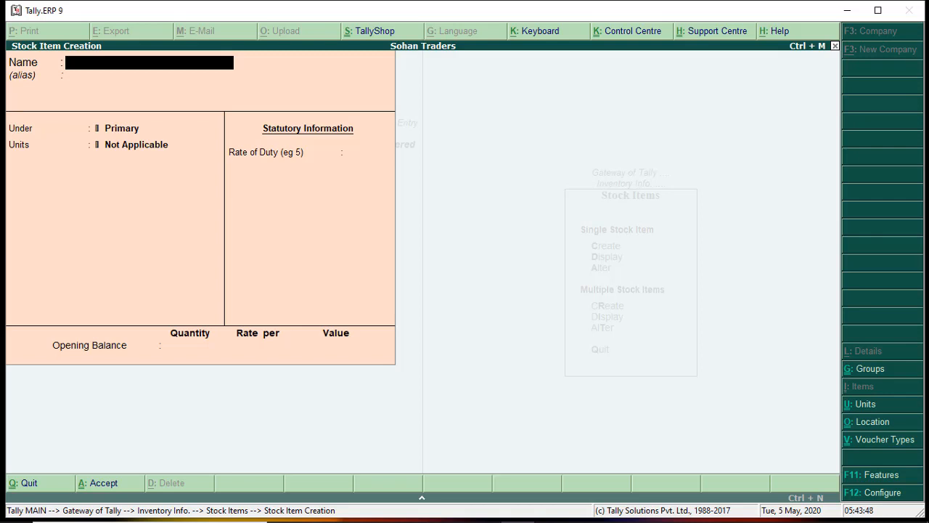
Name the new stock item Small Exercise Book, without an alias, and place it under the Exercise Book group
text(Sma)
text(ll Exercise Book)
key(Return)
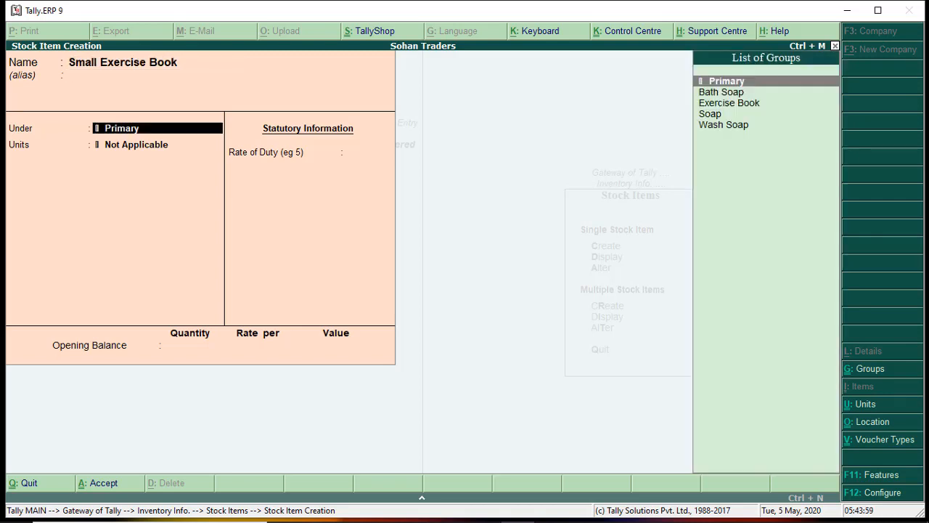
key(Down)
key(Down)
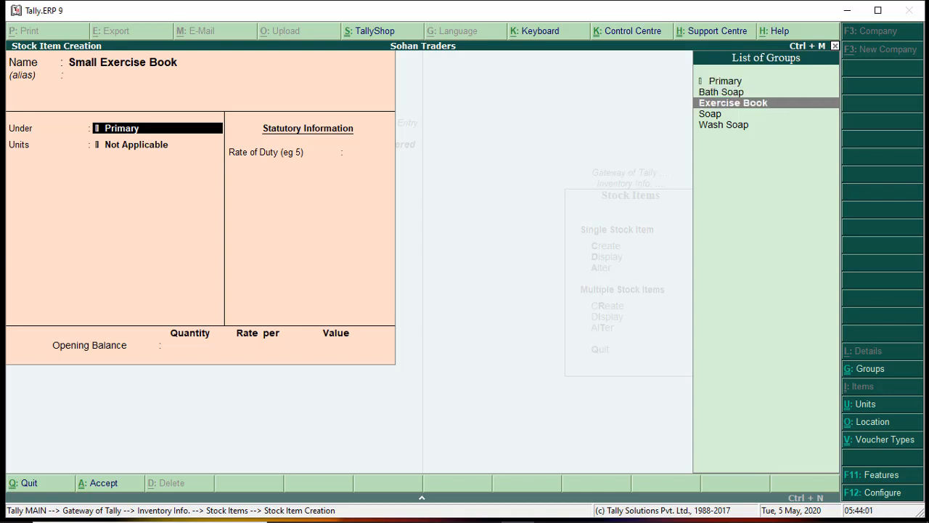
key(Return)
Set Small Exercise Book's units to pcs., keep components (BOM) at No and duty at 0, and enter an opening quantity of 3000
key(Down)
key(Return)
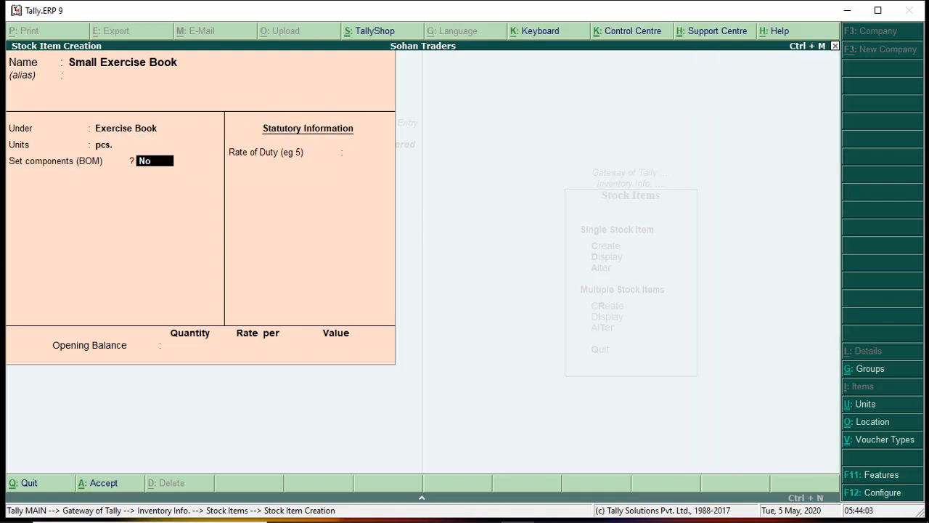
key(Return)
key(Return)
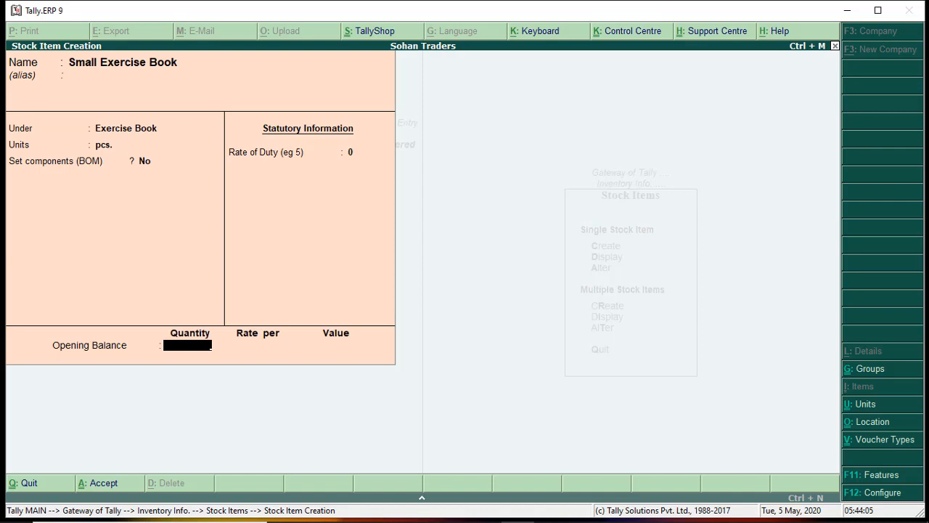
text(3000)
key(Return)
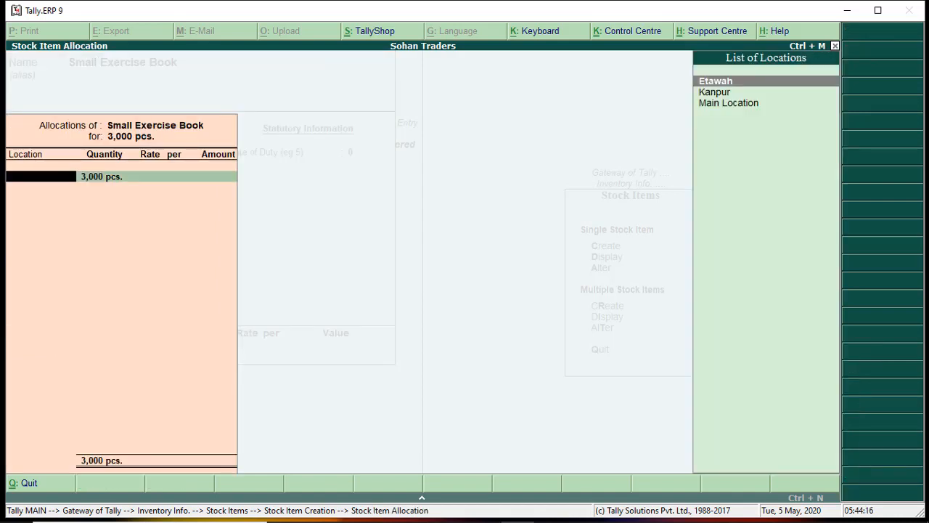
Allocate 1,000 pcs. of Small Exercise Book's opening balance to Etawah at a rate of 50 per pcs
key(Return)
text(1)
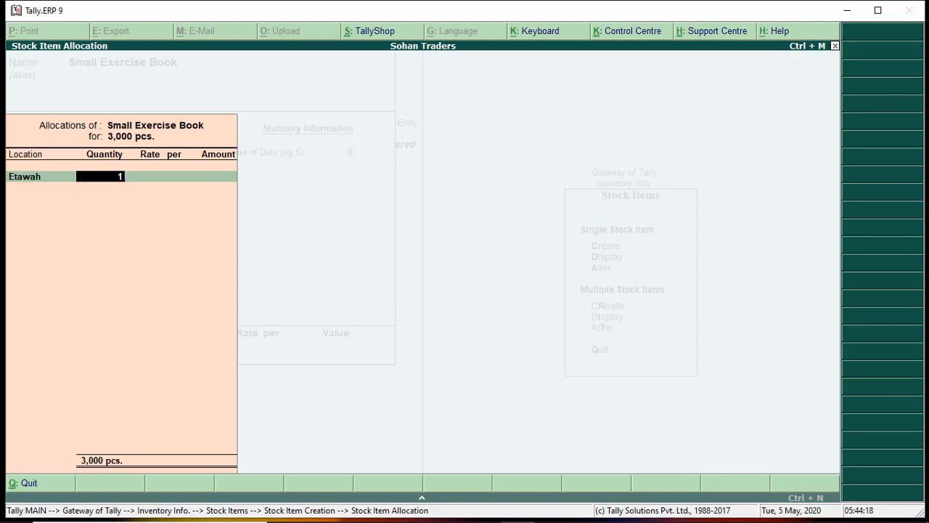
text(,000)
key(Return)
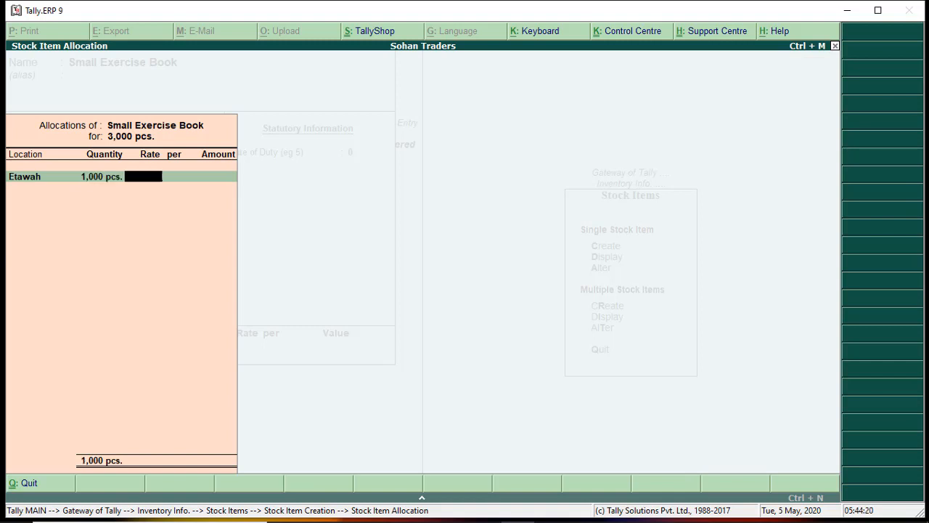
text(50)
key(Return)
key(Return)
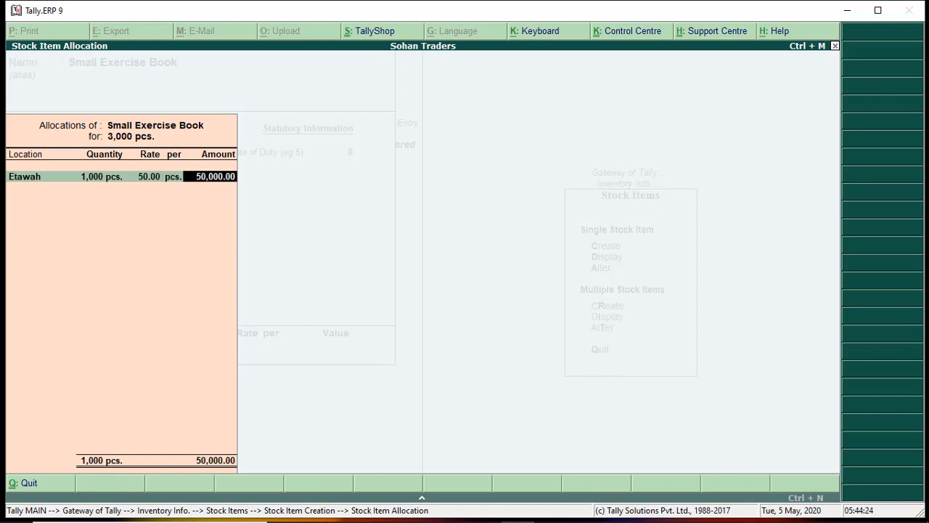
key(Return)
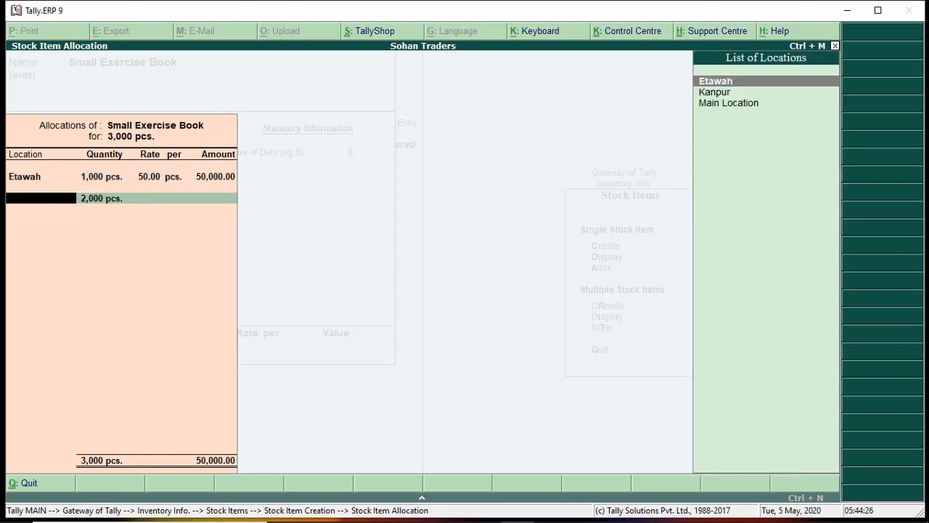
Allocate the remaining 2,000 pcs. of Small Exercise Book to Kanpur at a rate of 50 per pcs. and save the item
key(Down)
key(Return)
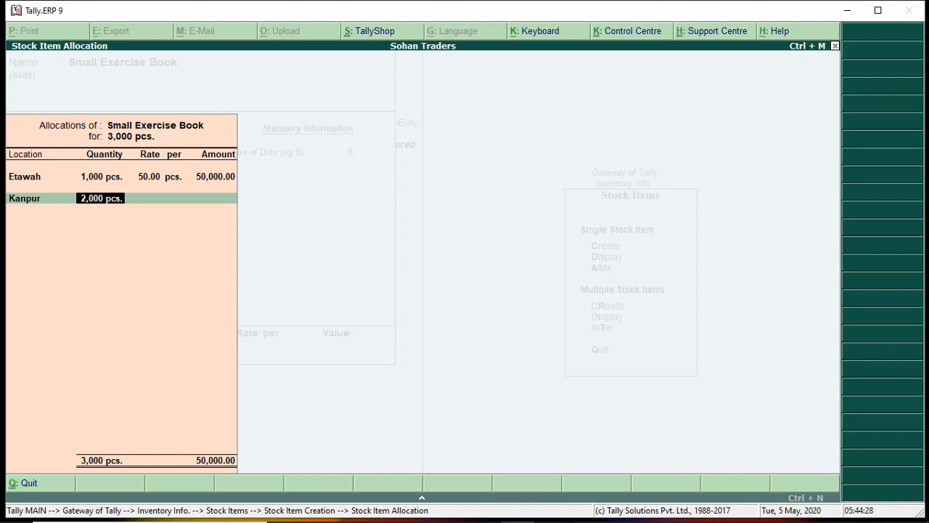
key(Return)
text(50)
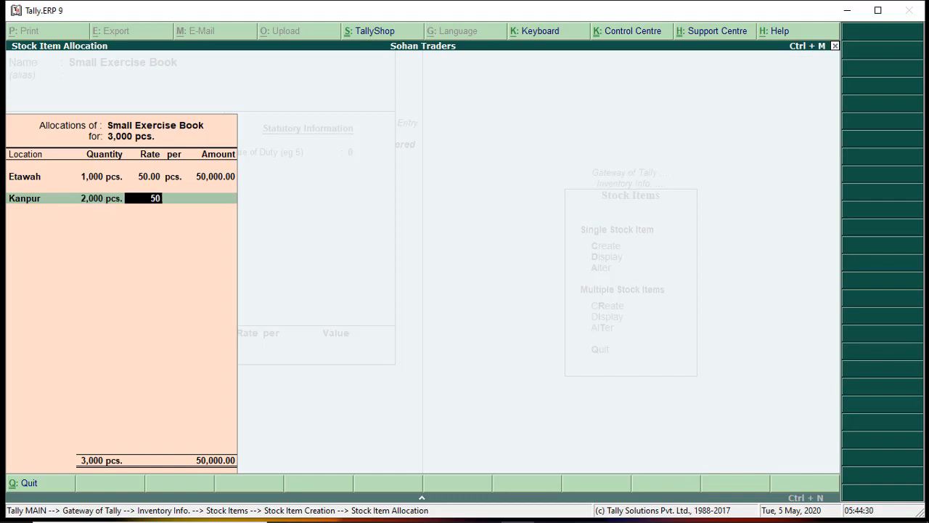
key(Return)
key(Return)
key(Return)
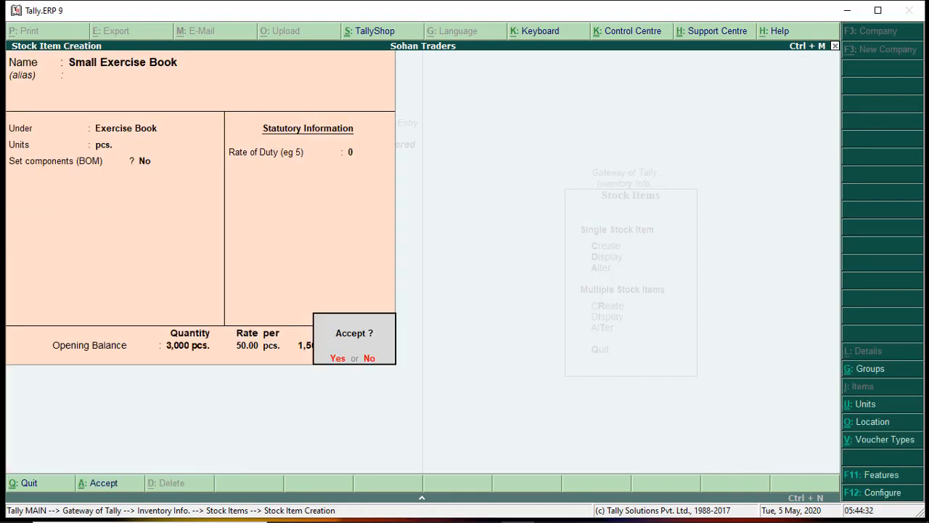
key(Return)
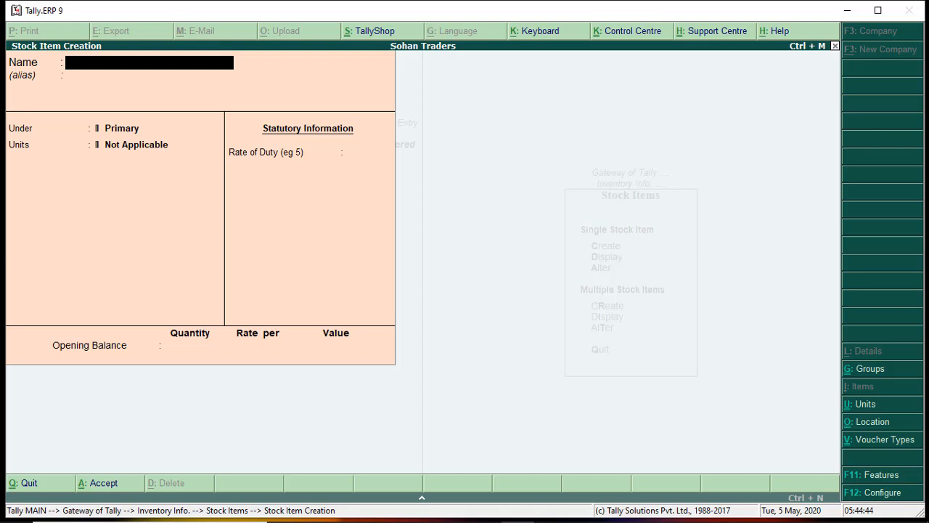
Quit stock item creation and return to the Gateway of Tally
key(Escape)
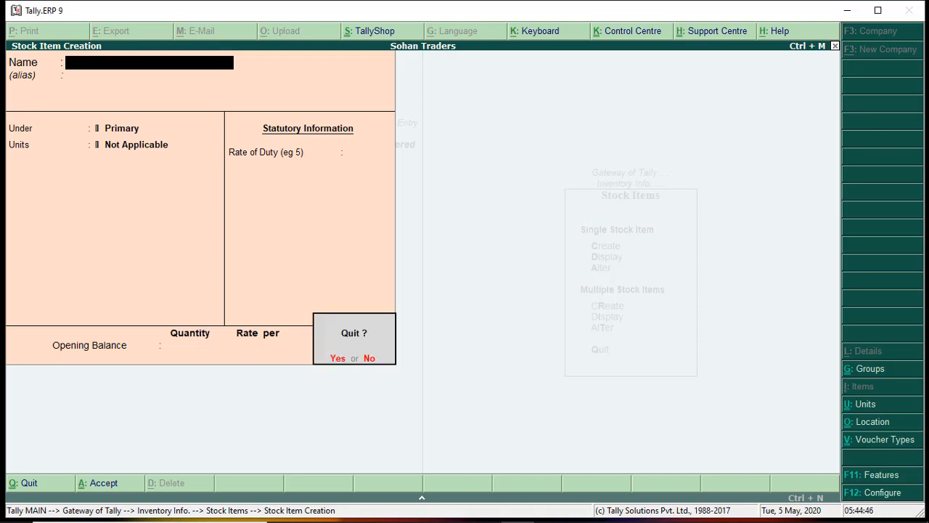
key(y)
key(Escape)
key(Escape)
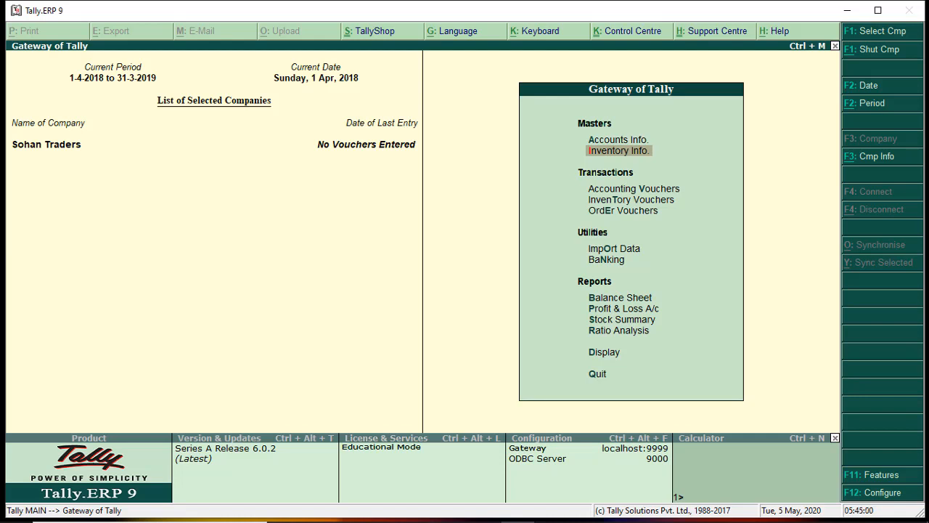
Review the Stock Summary report with the Exercise Book group expanded to its items, and close the report
key(s)
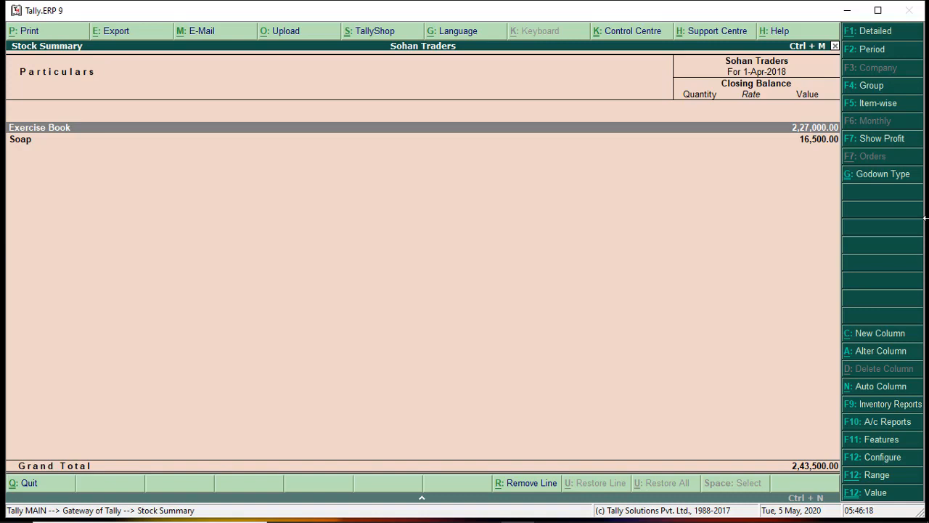
key(shift+Return)
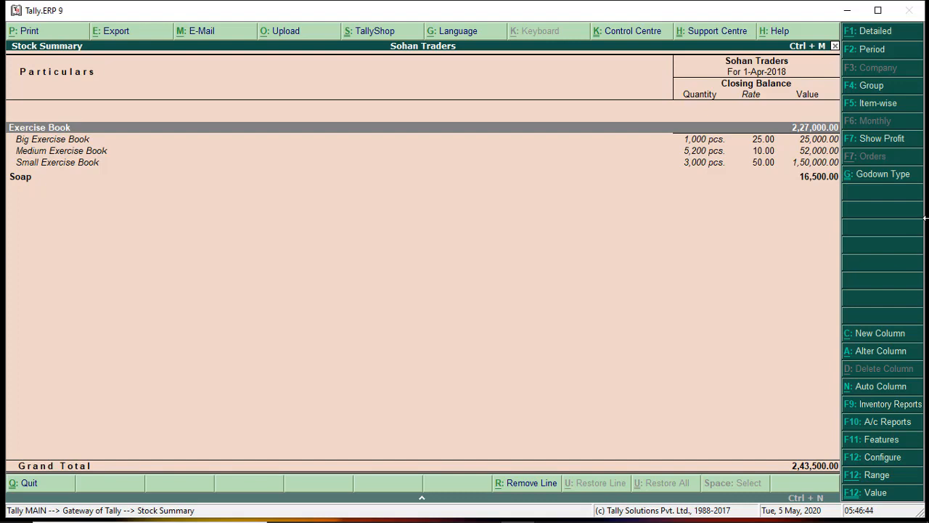
key(Escape)
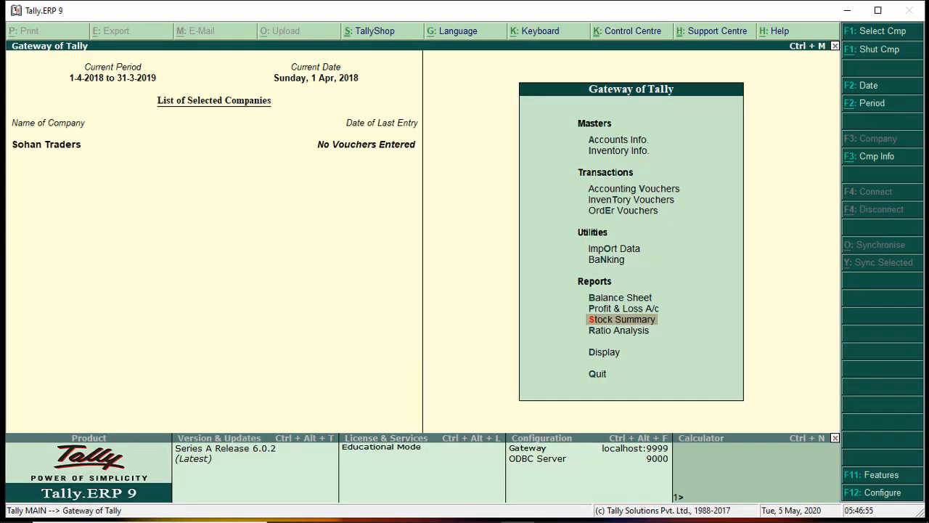